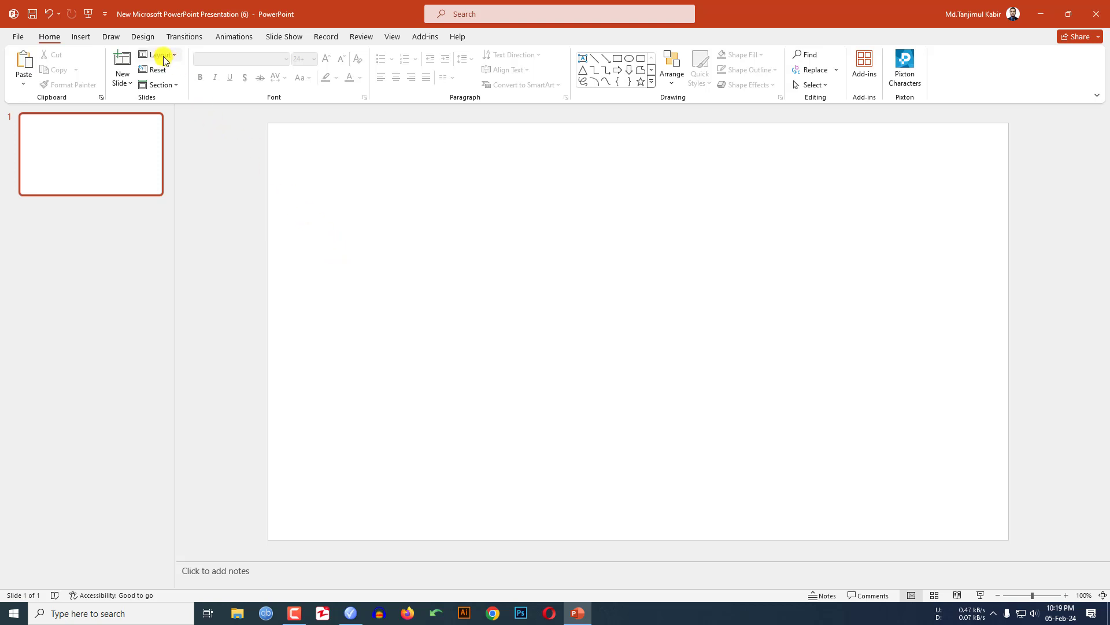
Fill the slide background with solid Light Gray, Background 2, Darker 25%
left_click(138, 34)
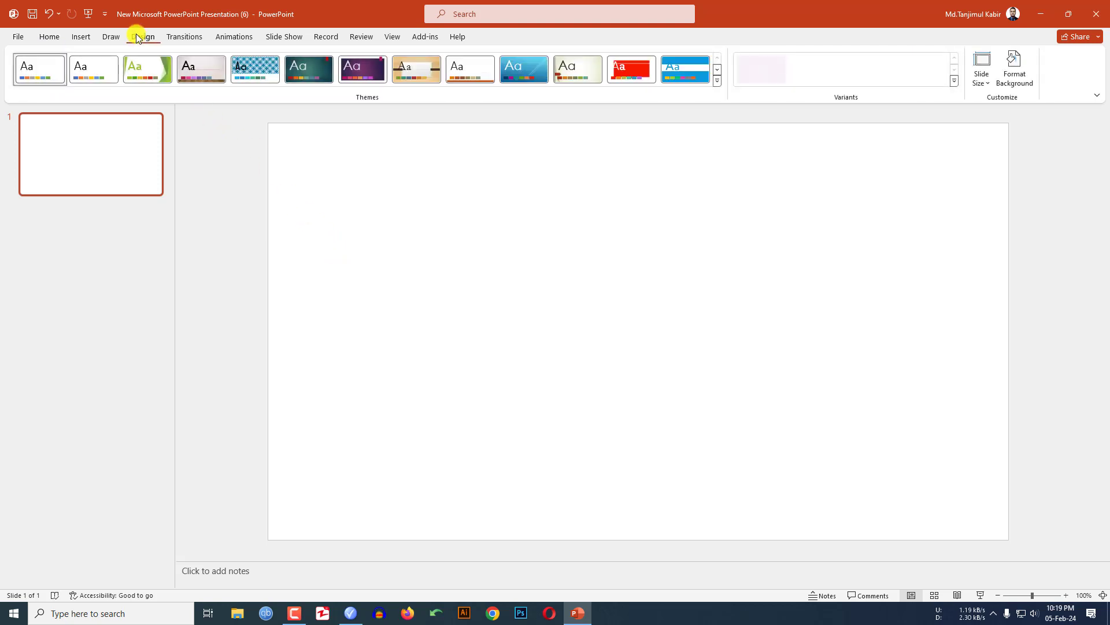
left_click(1027, 85)
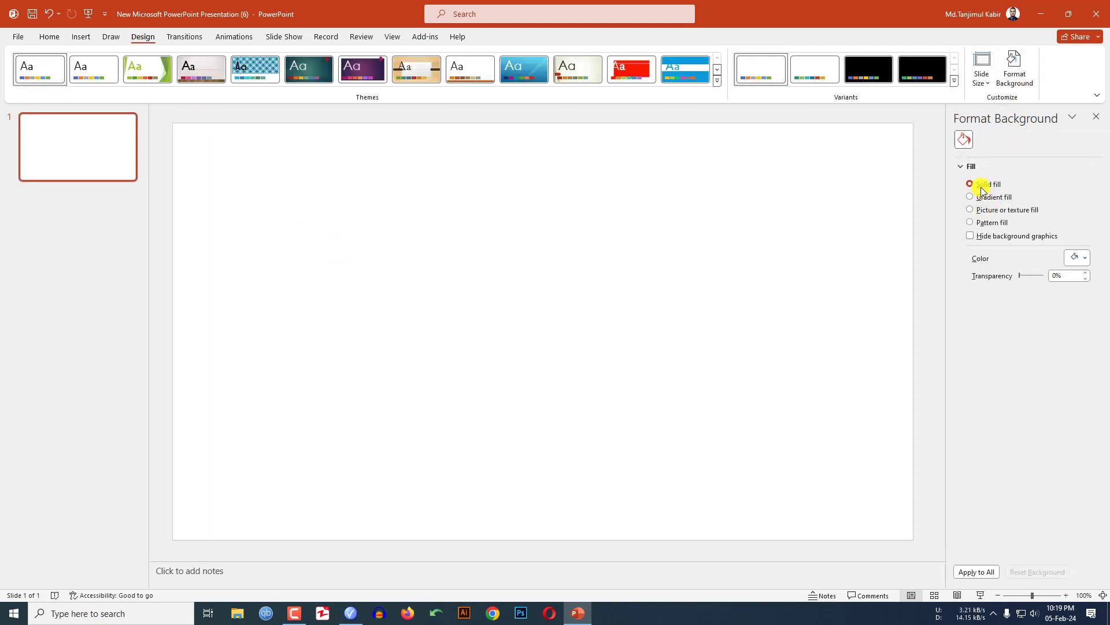
left_click(1083, 260)
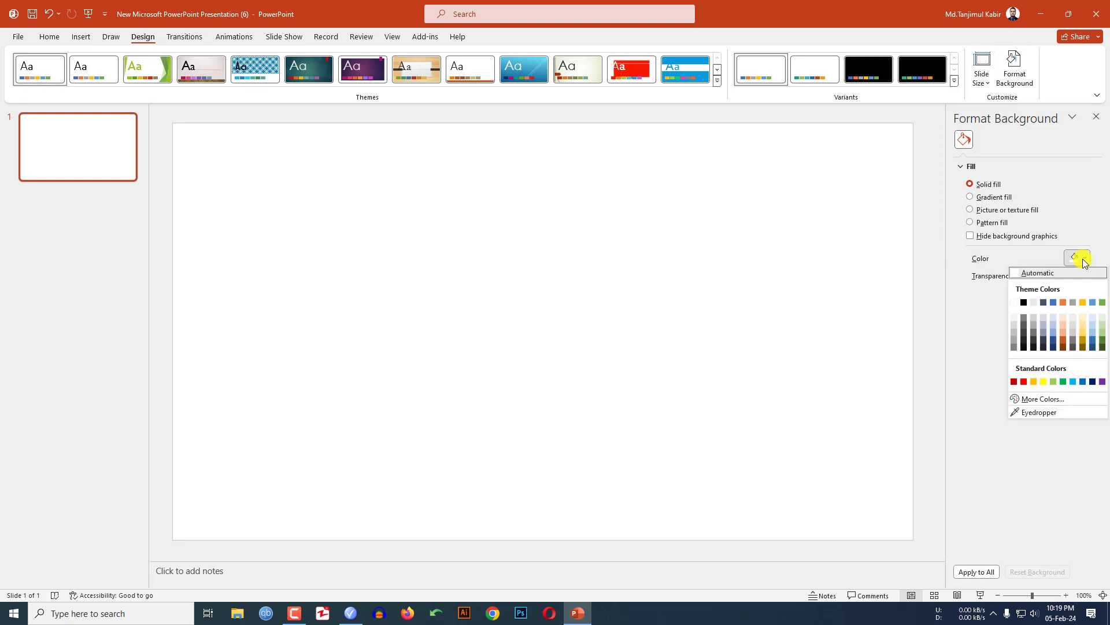
left_click(1034, 328)
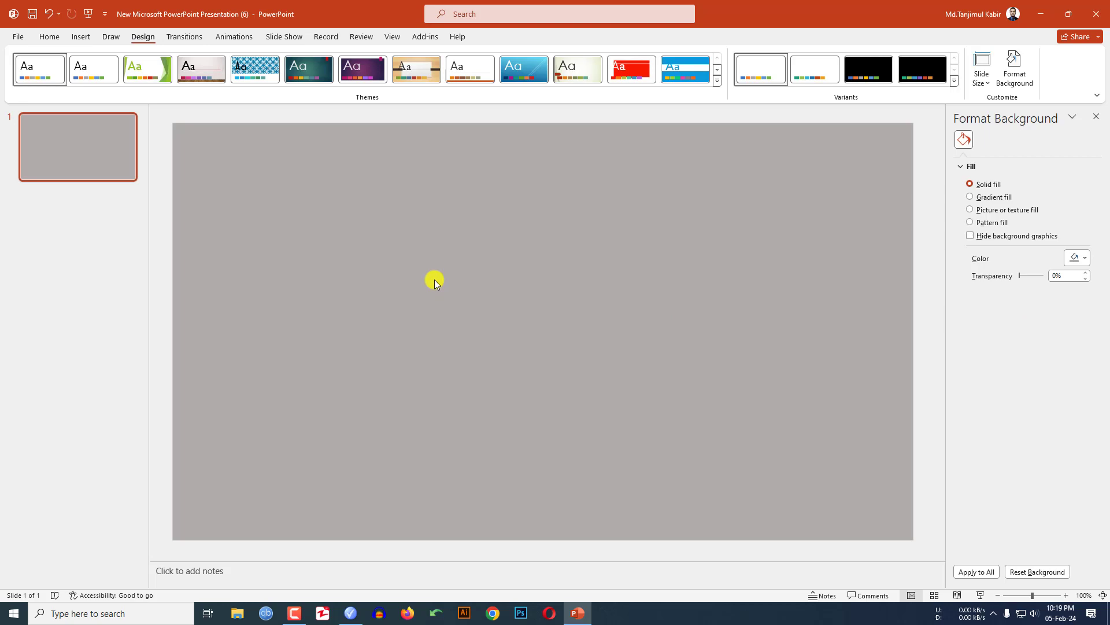
left_click(83, 38)
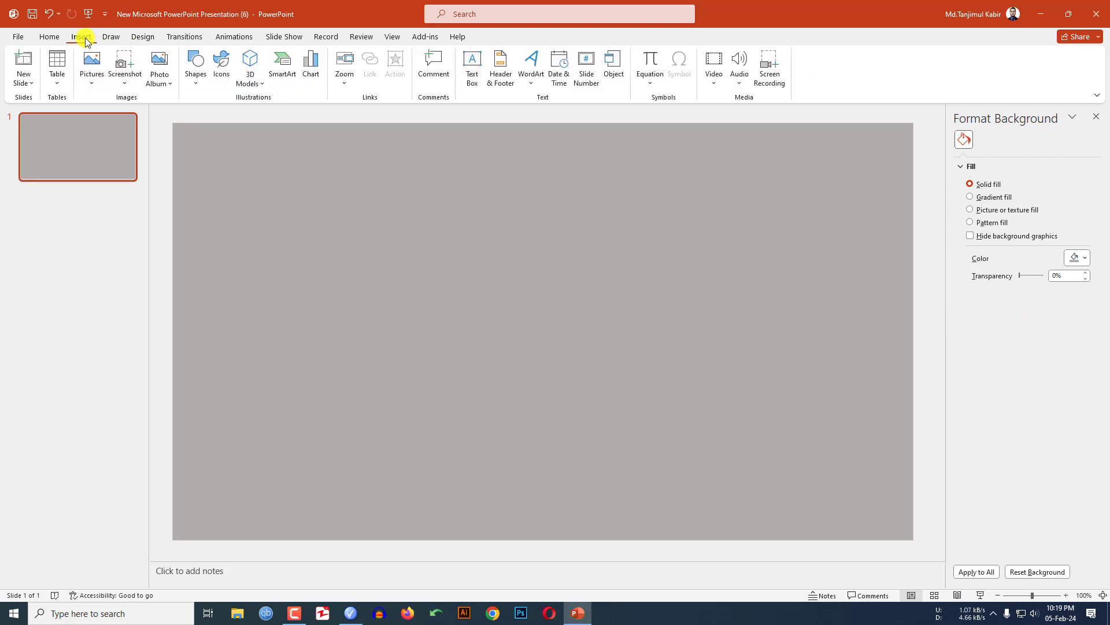
Insert the 'business progress' picture from the Downloads folder onto the slide
left_click(94, 81)
left_click(117, 121)
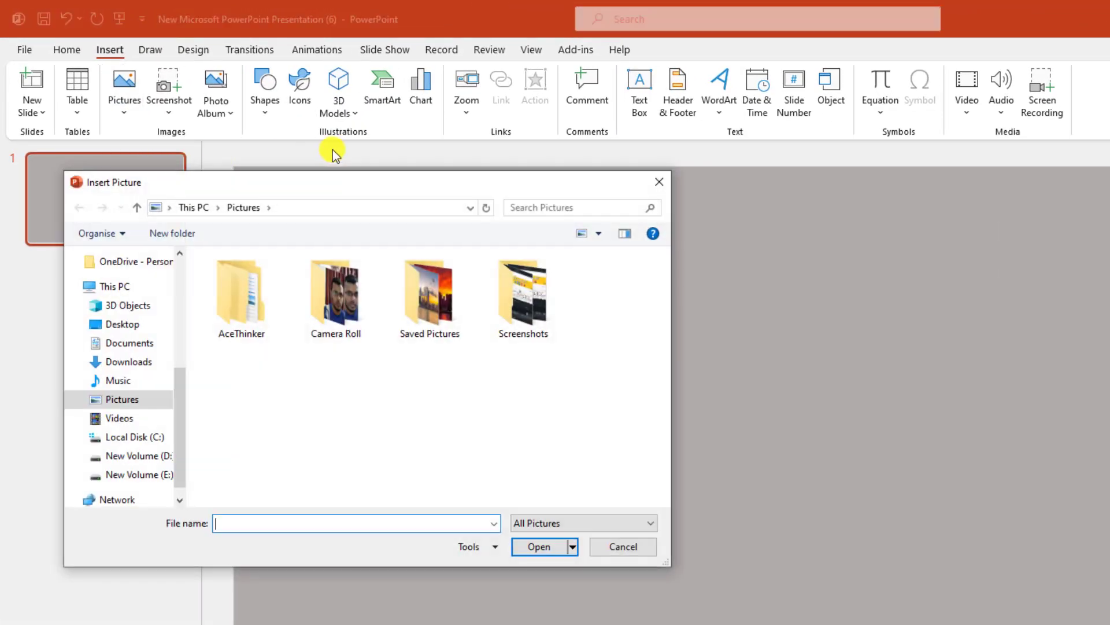
left_click(135, 365)
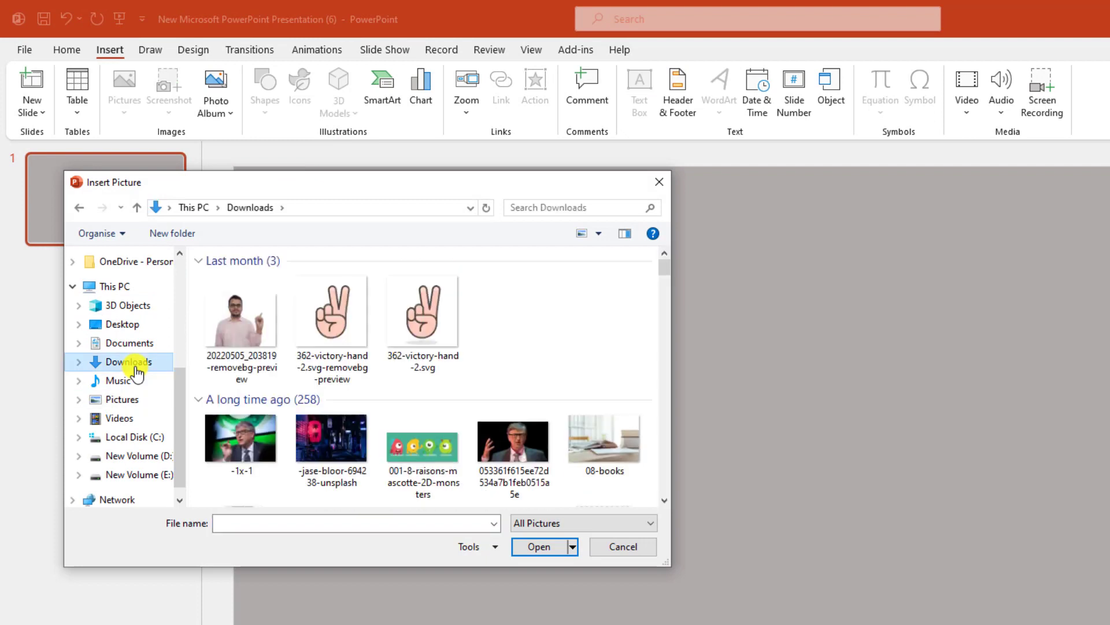
left_click(241, 300)
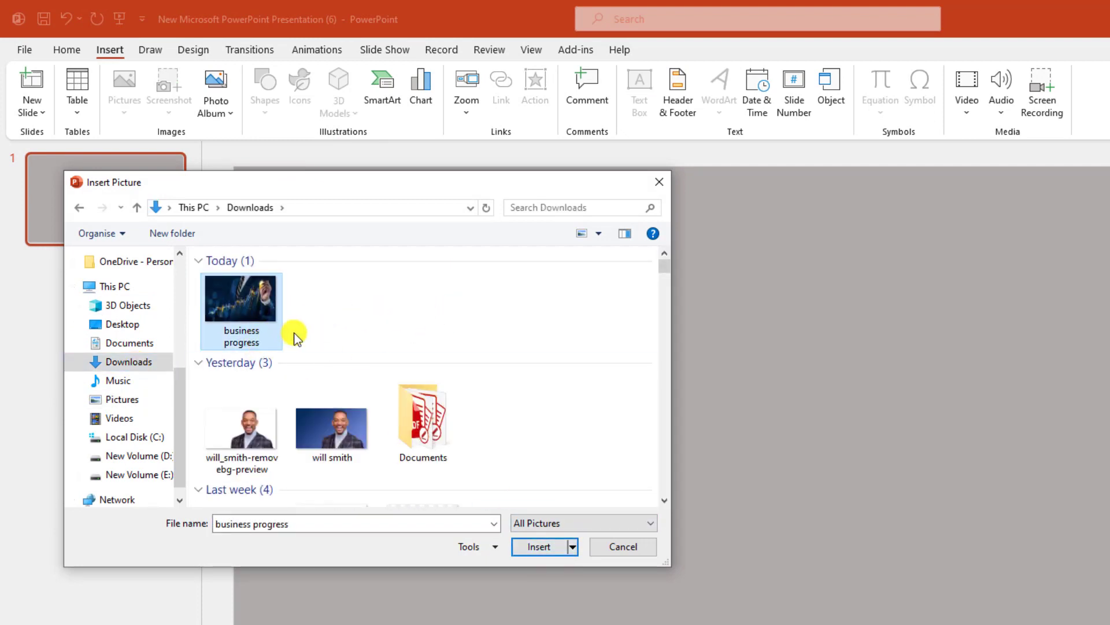
left_click(536, 550)
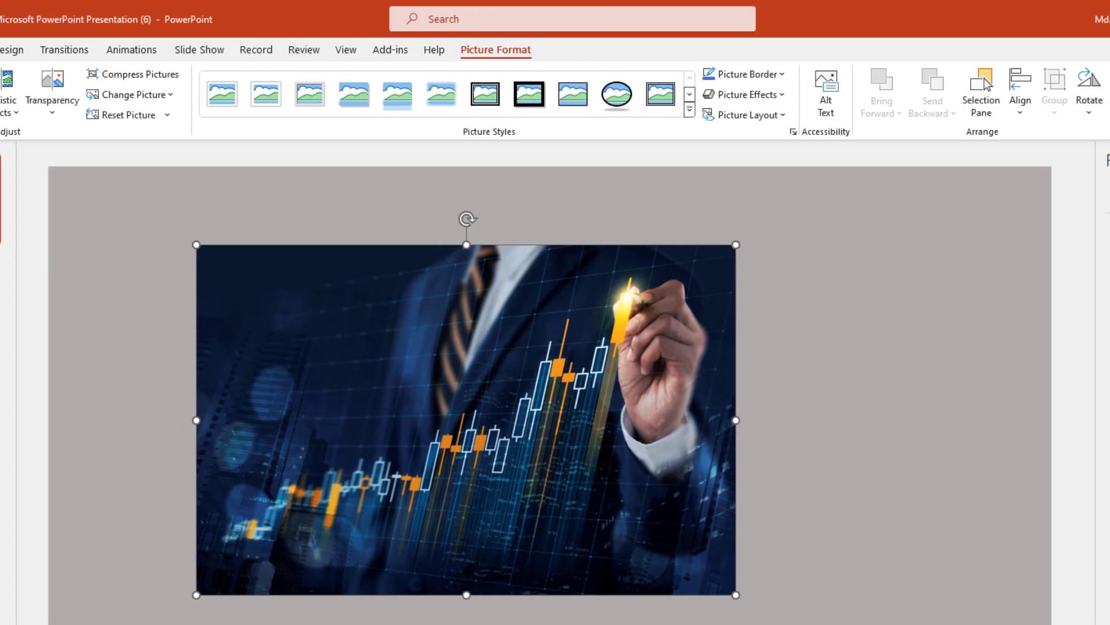
Crop away the photo's left part, move it top-left and enlarge it to 7.5" height
left_click(1083, 112)
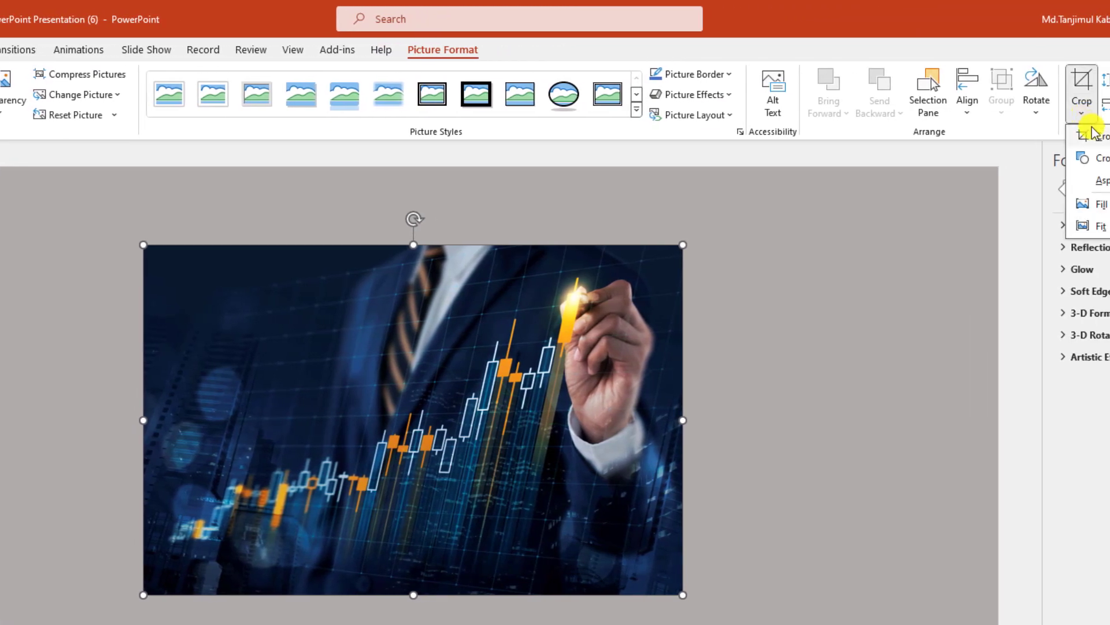
left_click(1090, 136)
left_click_drag(144, 424, 517, 408)
left_click(780, 373)
left_click_drag(630, 396, 67, 320)
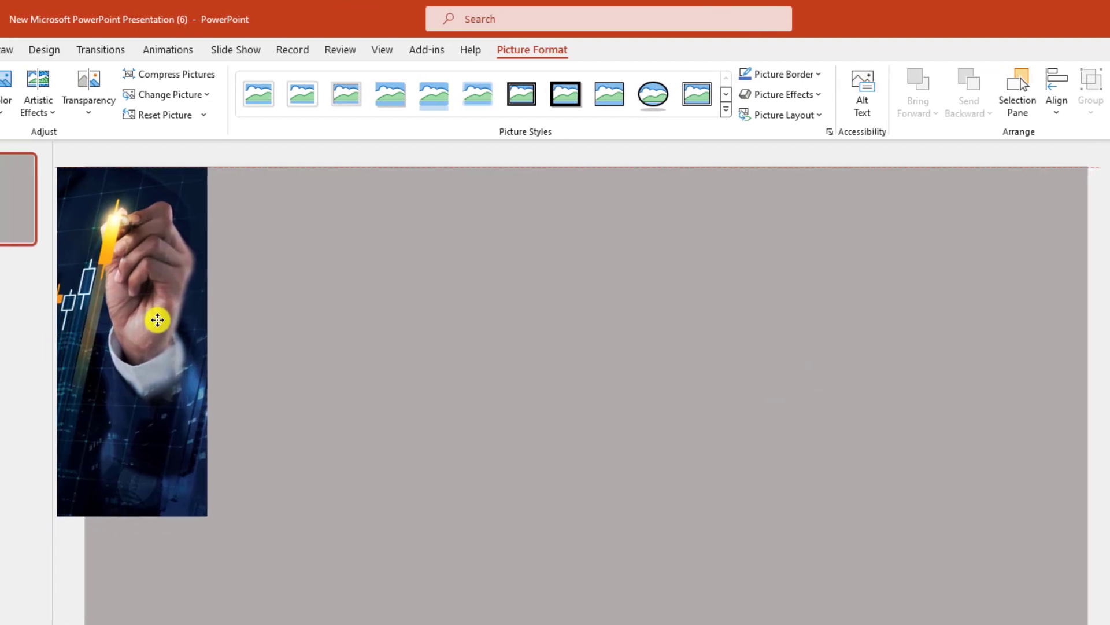
left_click_drag(157, 319, 185, 331)
left_click_drag(236, 528, 260, 624)
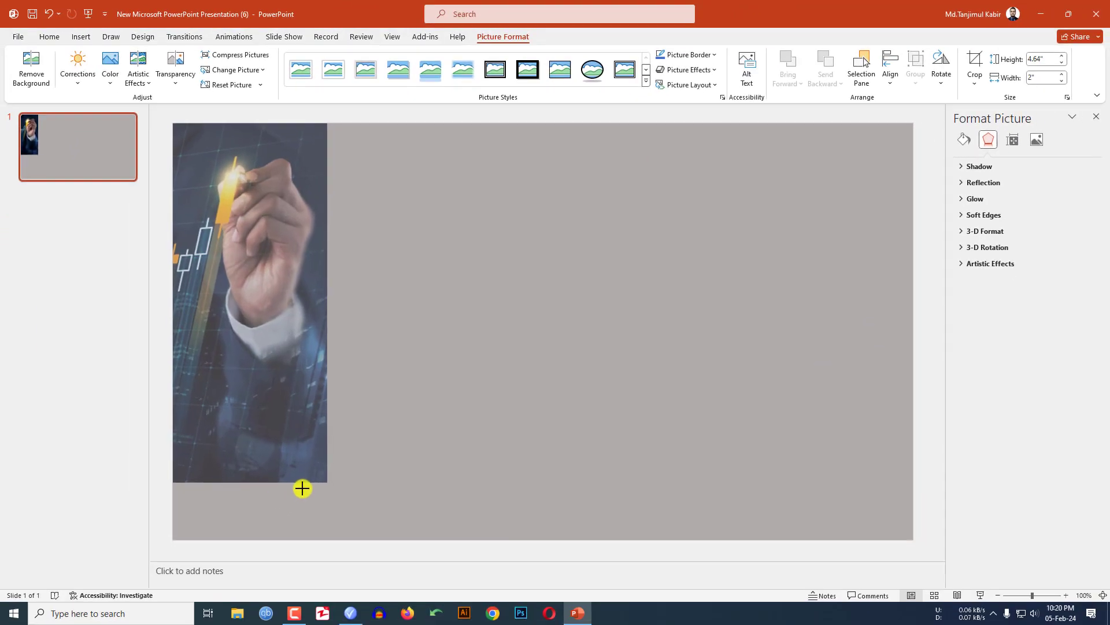
left_click_drag(302, 488, 318, 534)
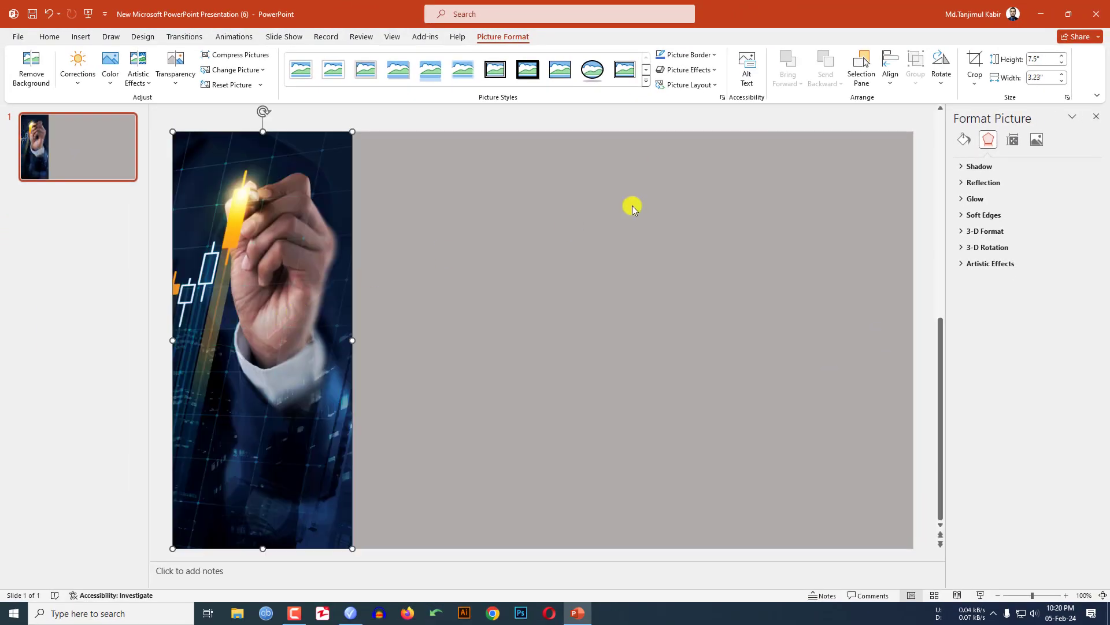
Crop the photo's left edge in further and place it flush with the slide's left edge
left_click(975, 62)
left_click_drag(190, 326, 245, 318)
left_click(443, 293)
left_click(333, 298)
left_click_drag(332, 297, 262, 297)
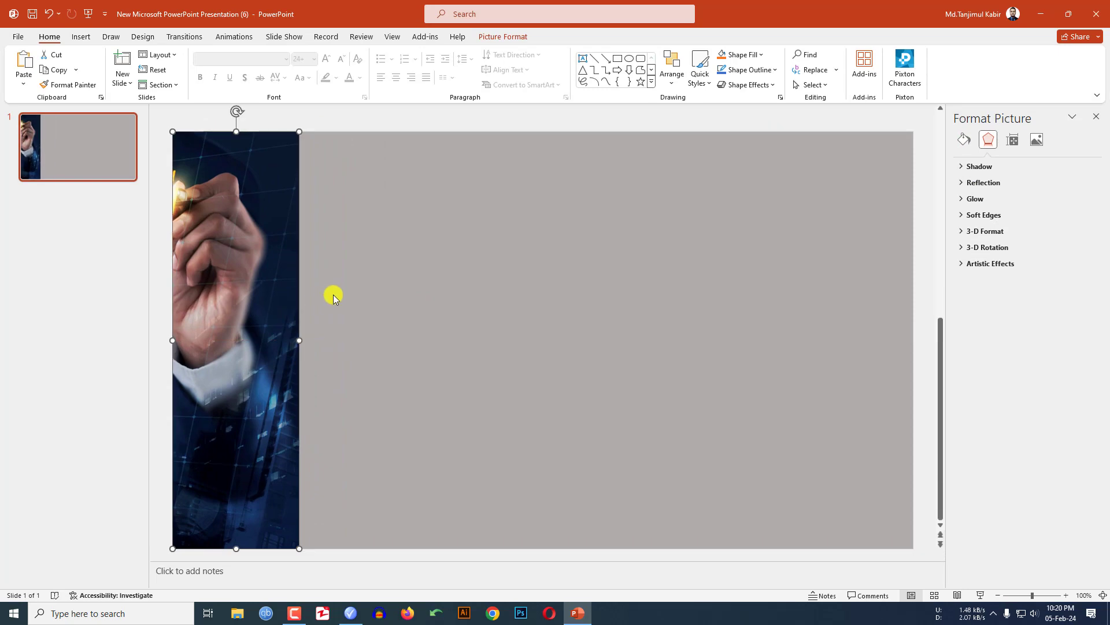
scroll(333, 294, "down", 2, "ctrl")
left_click(432, 289)
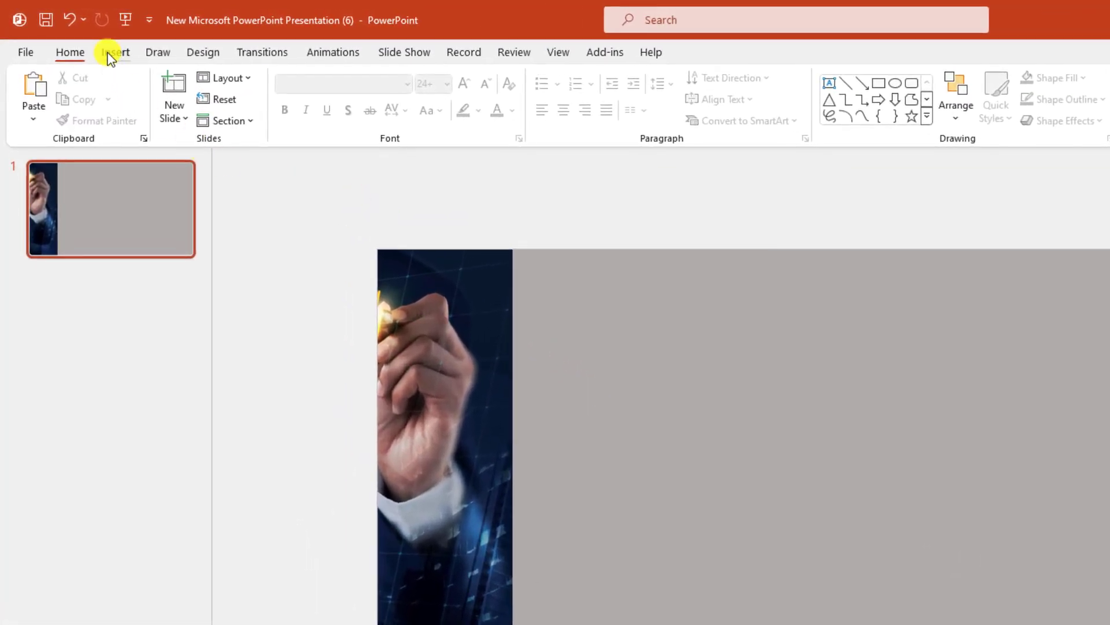
Draw a rectangle exactly covering the photo strip
left_click(111, 55)
left_click(284, 115)
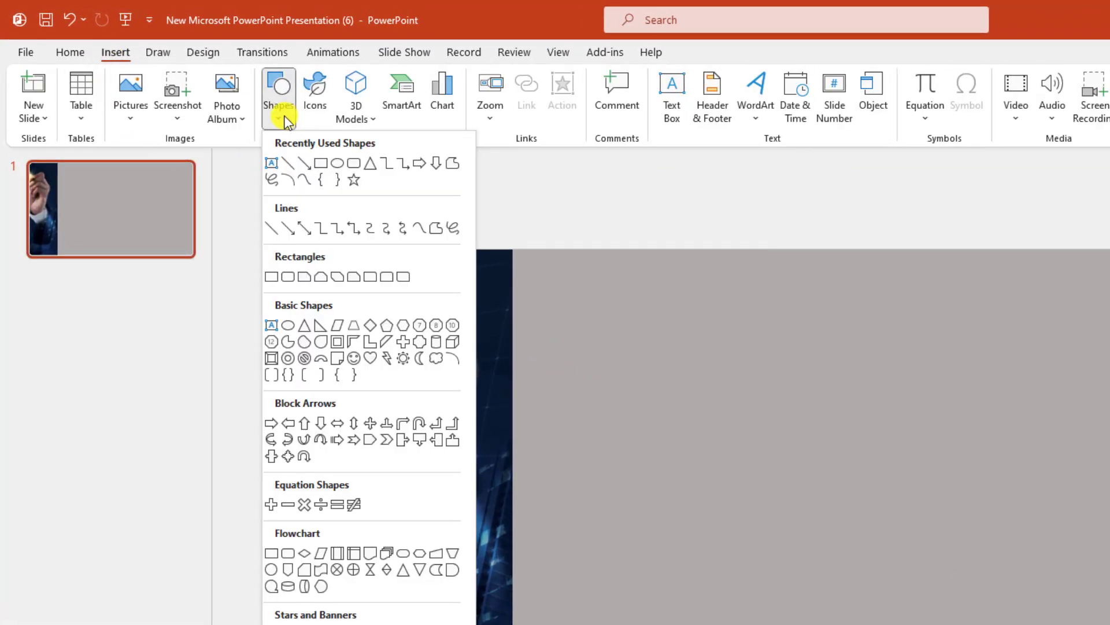
left_click(320, 165)
mouse_move(376, 248)
left_mouse_down()
mouse_move(402, 270)
mouse_move(497, 493)
mouse_move(512, 624)
left_mouse_up()
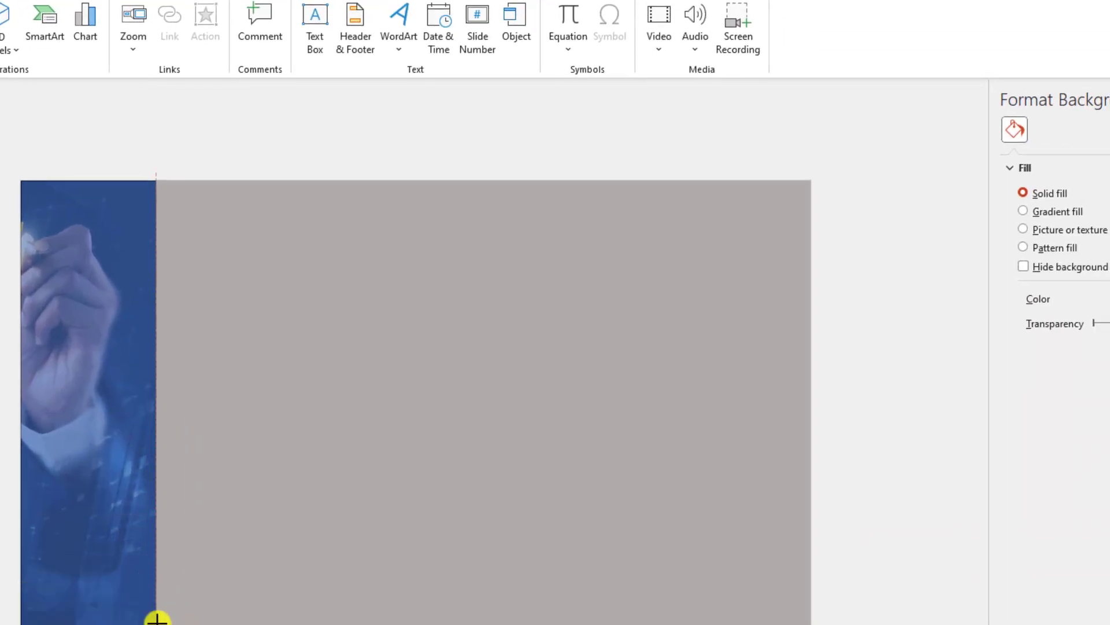
left_click_drag(157, 618, 157, 623)
Give the rectangle no outline and a black fill at 50% transparency
left_click(260, 35)
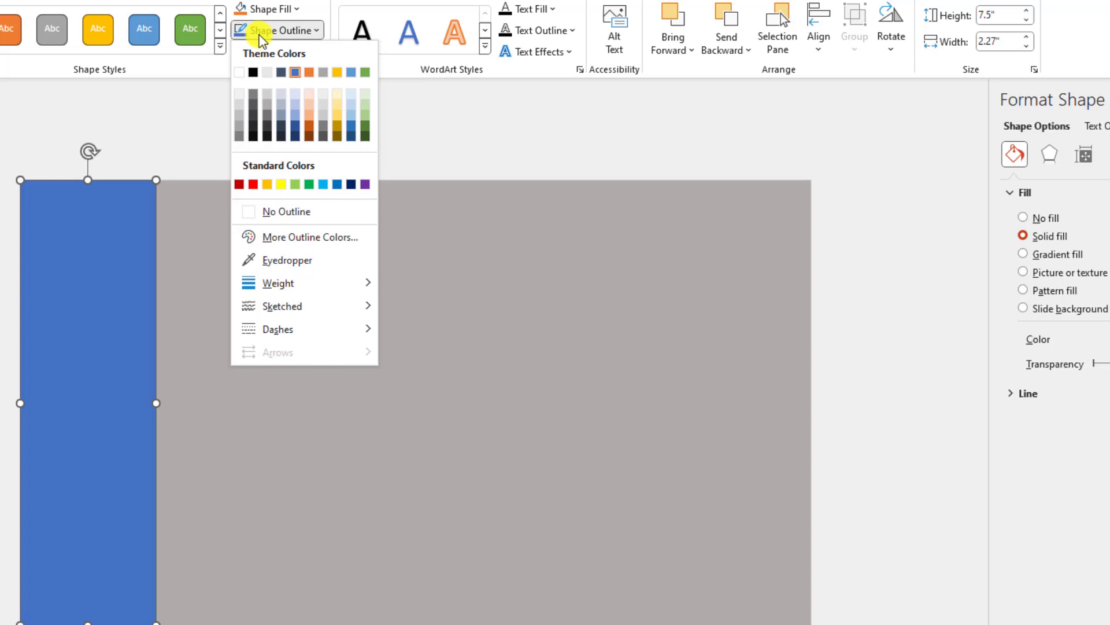
left_click(288, 213)
left_click(269, 10)
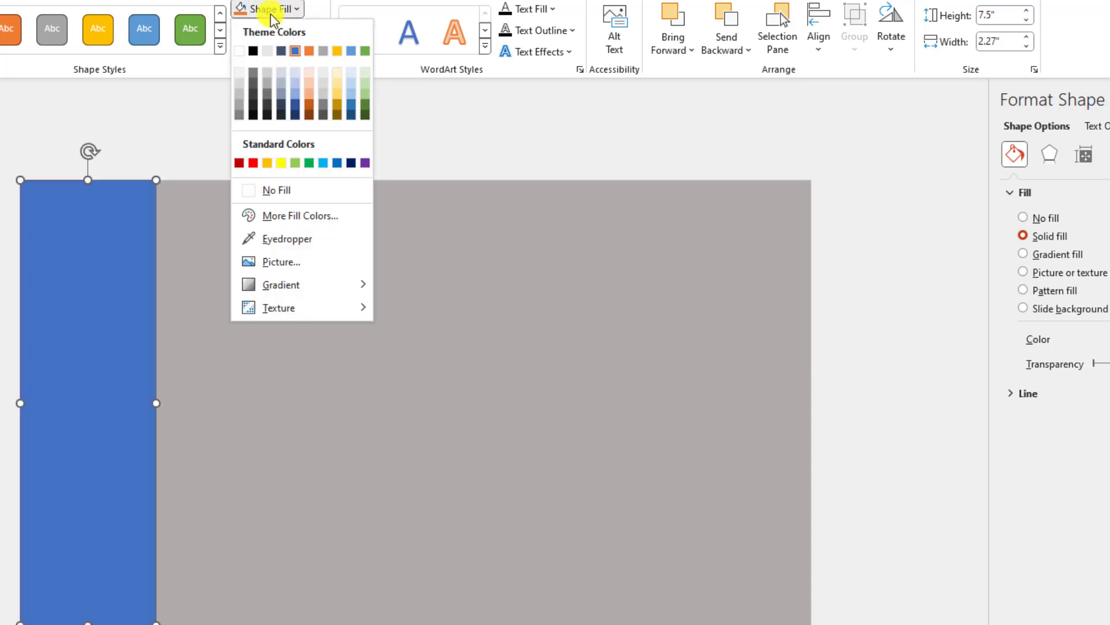
left_click(253, 51)
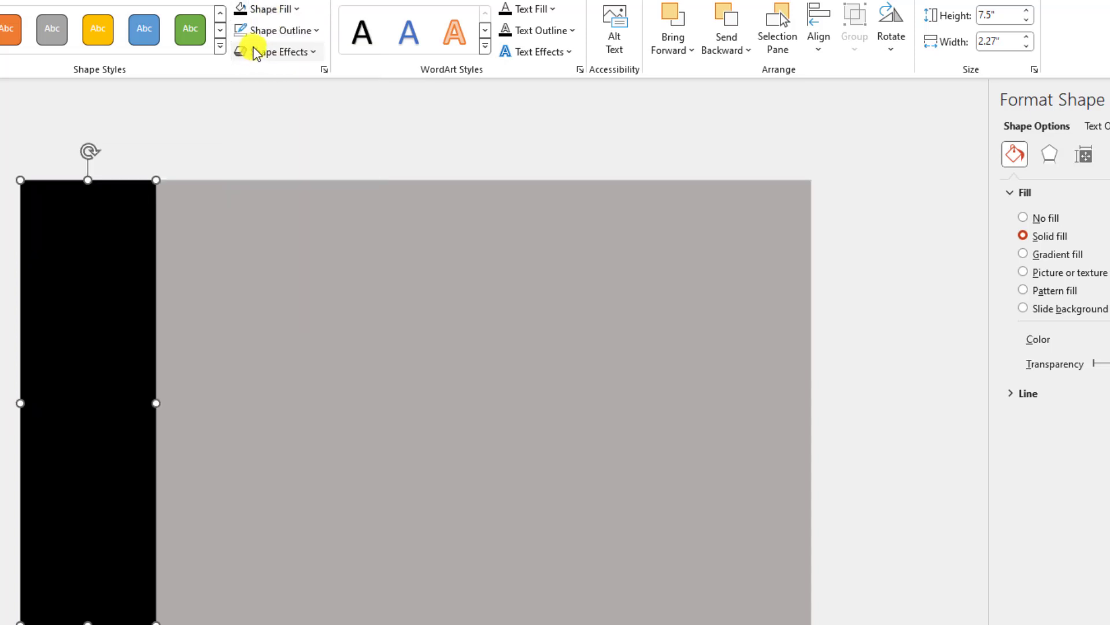
left_click_drag(1033, 343, 1046, 344)
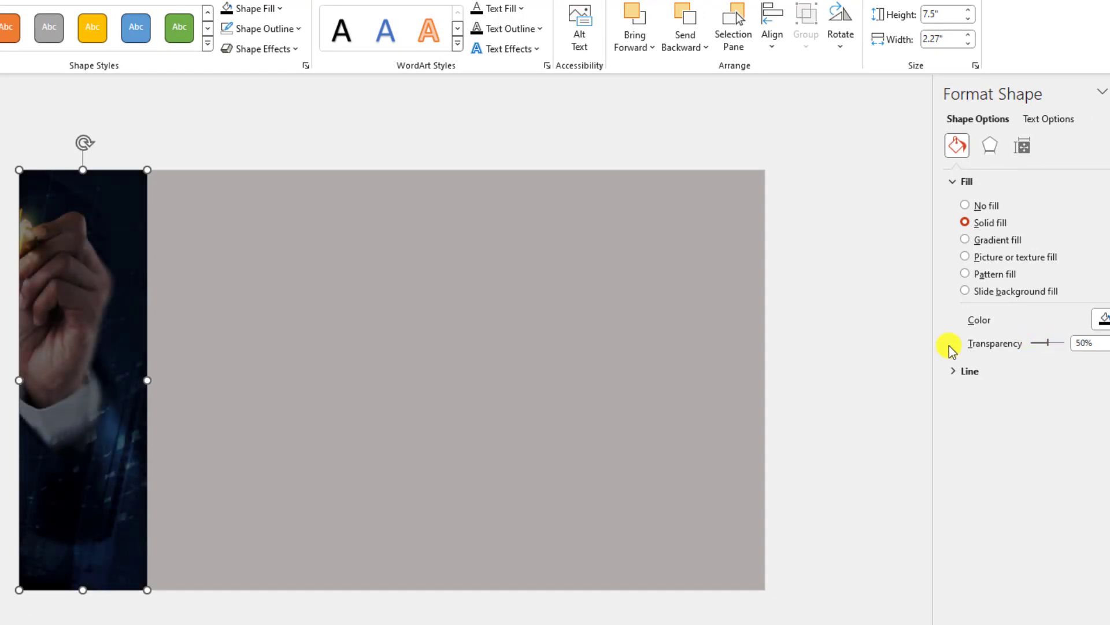
left_click(866, 340)
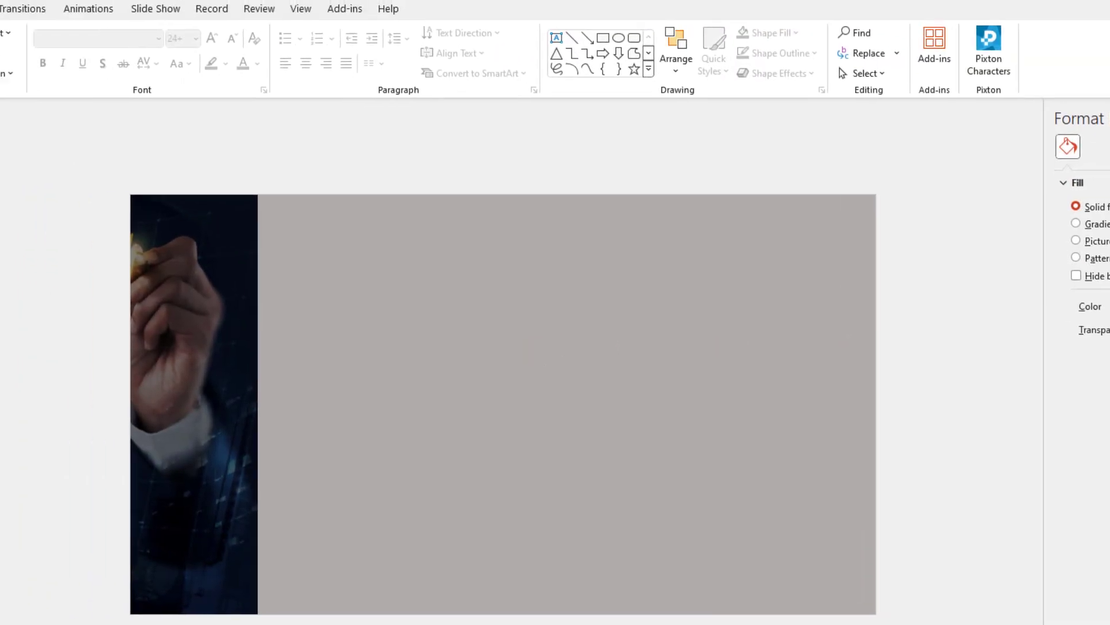
left_click(0, 0)
Draw a narrow full-height bar beside the photo strip with no outline and yellow fill
left_click(220, 113)
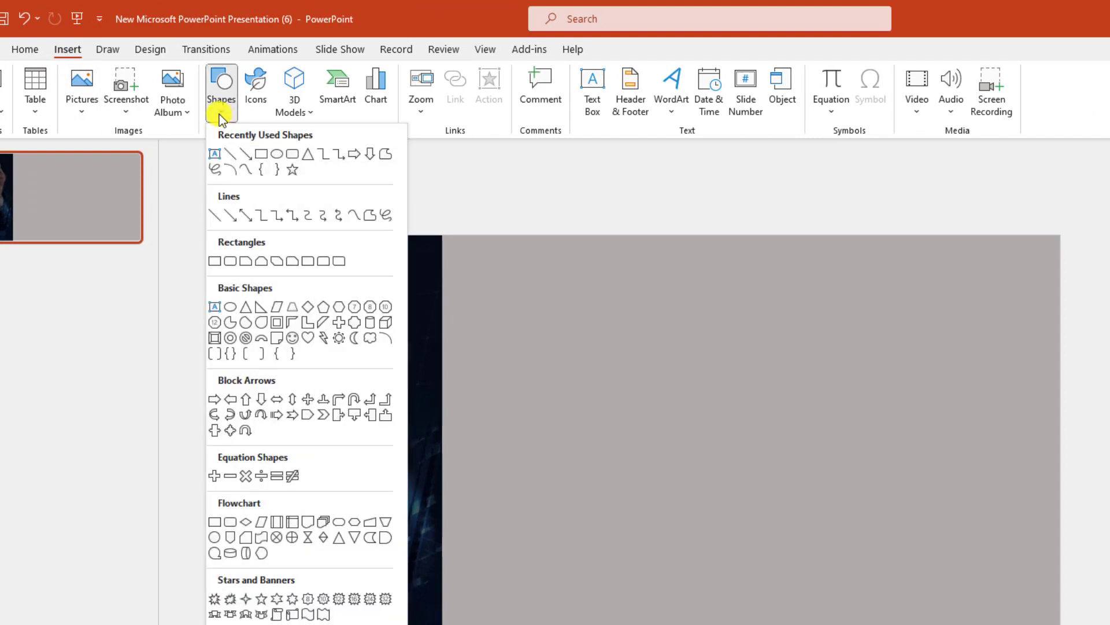
left_click(262, 155)
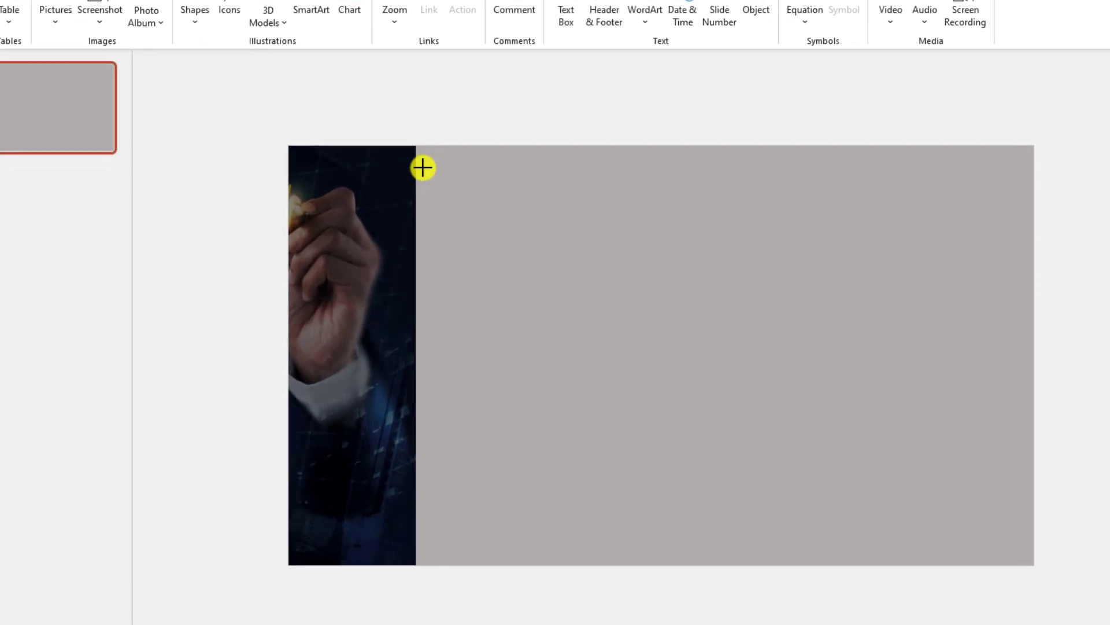
mouse_move(417, 147)
left_mouse_down()
mouse_move(474, 468)
mouse_move(463, 562)
mouse_move(477, 598)
left_mouse_up()
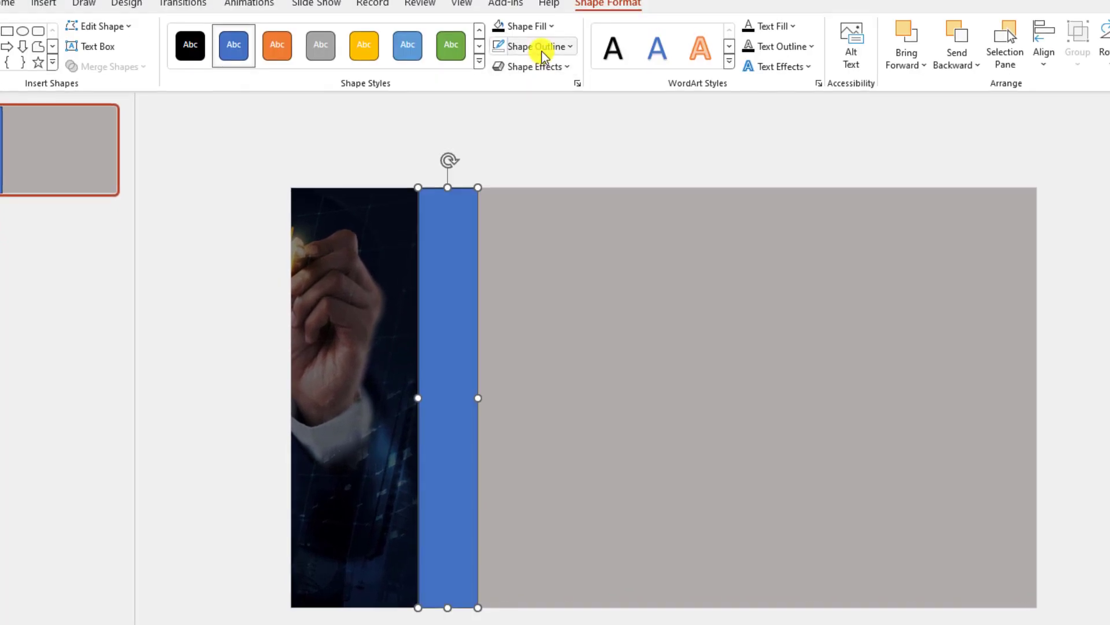
left_click(543, 38)
left_click(548, 209)
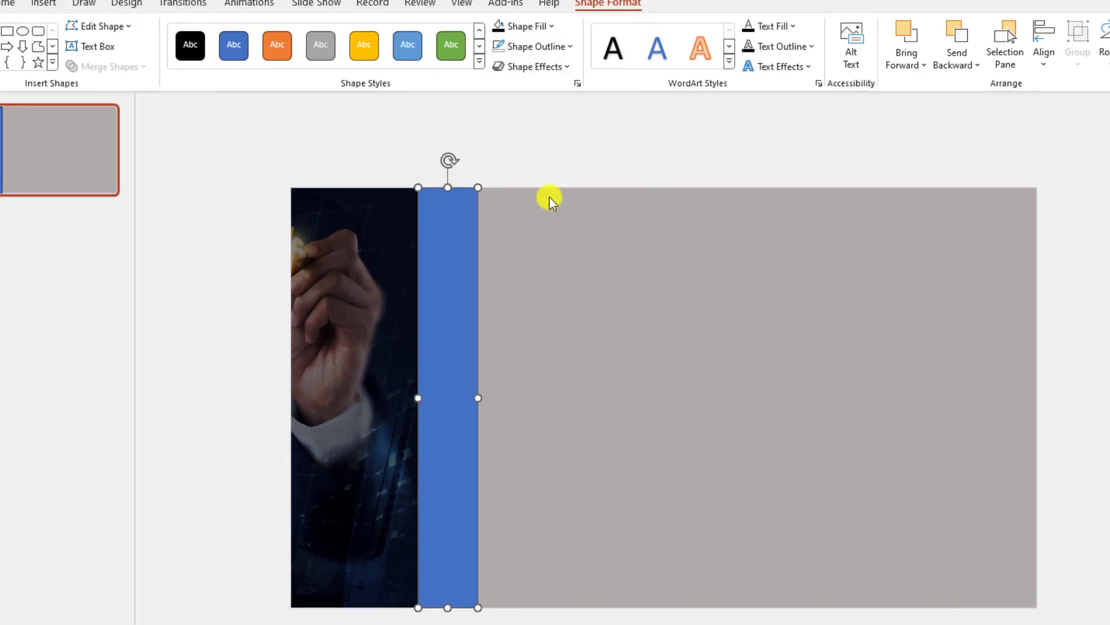
left_click(546, 27)
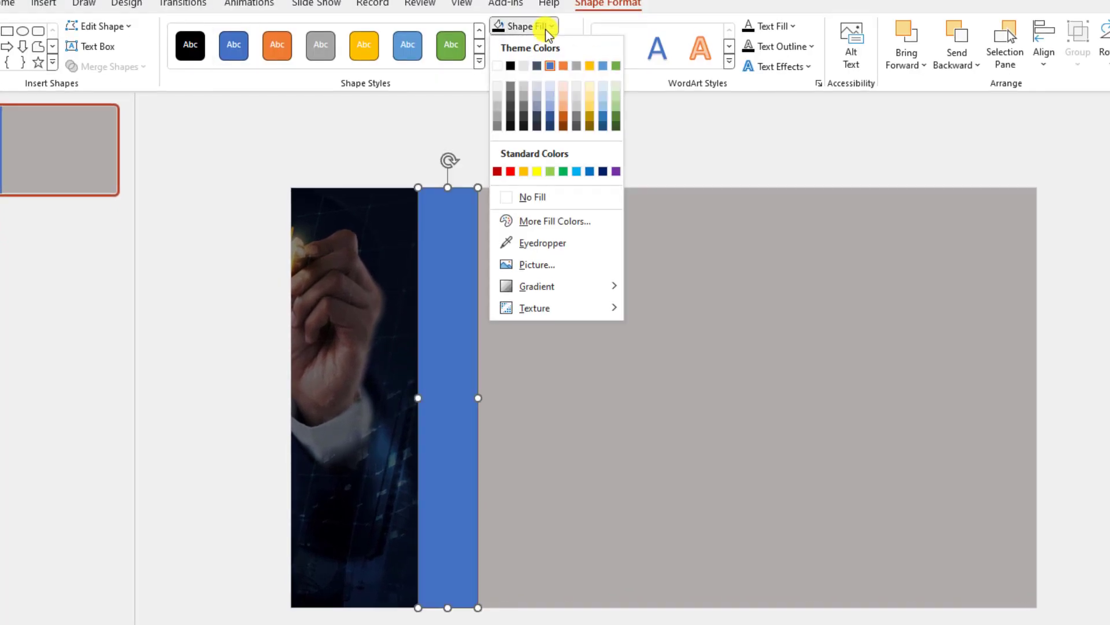
left_click(536, 171)
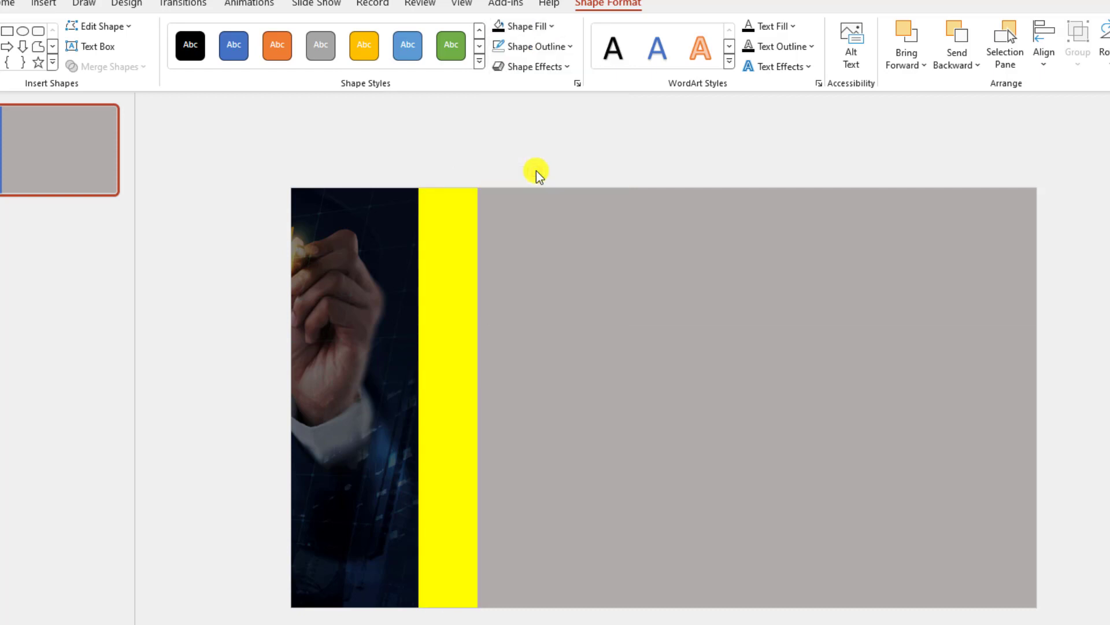
left_click(51, 7)
Draw a small square near the top of the yellow bar and remove its outline
left_click(198, 58)
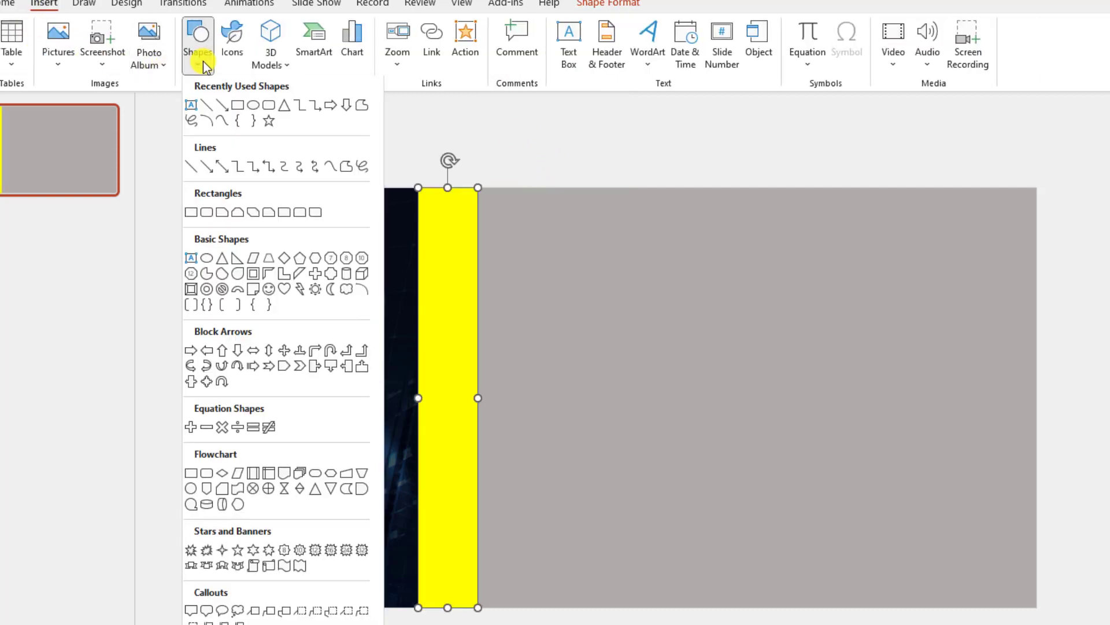
left_click(238, 108)
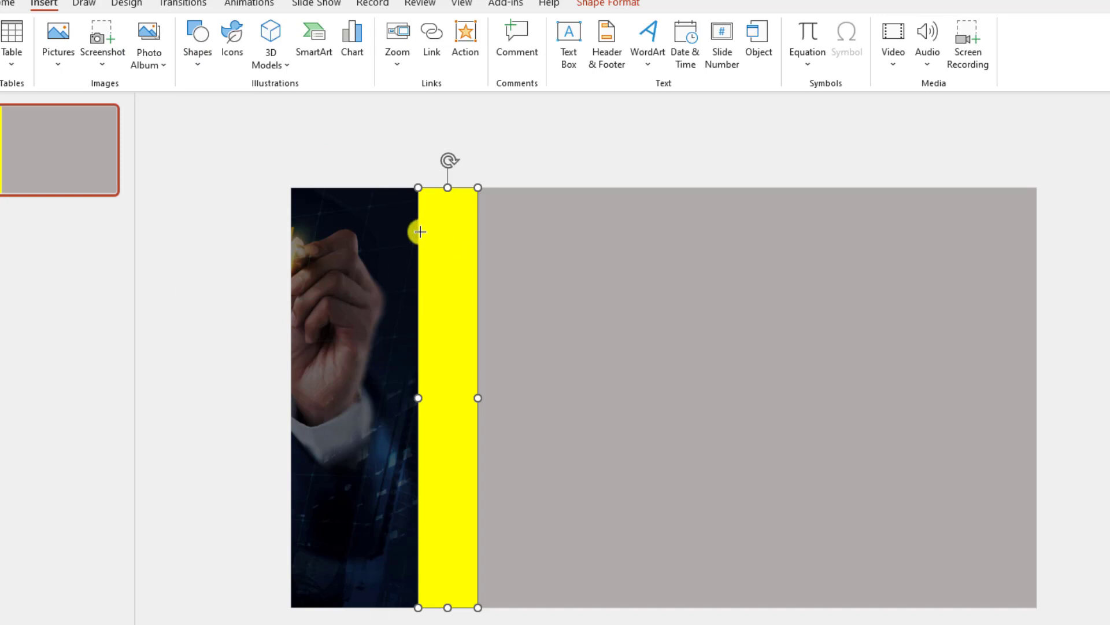
left_click_drag(436, 247, 475, 286)
left_click(513, 270)
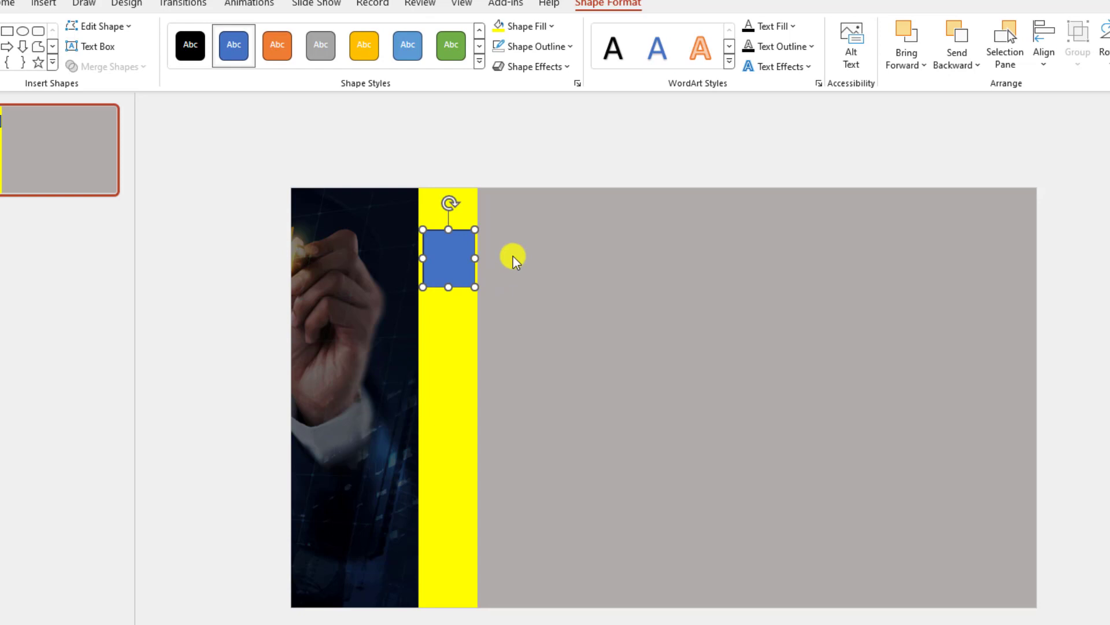
double_click(458, 257)
left_click(543, 46)
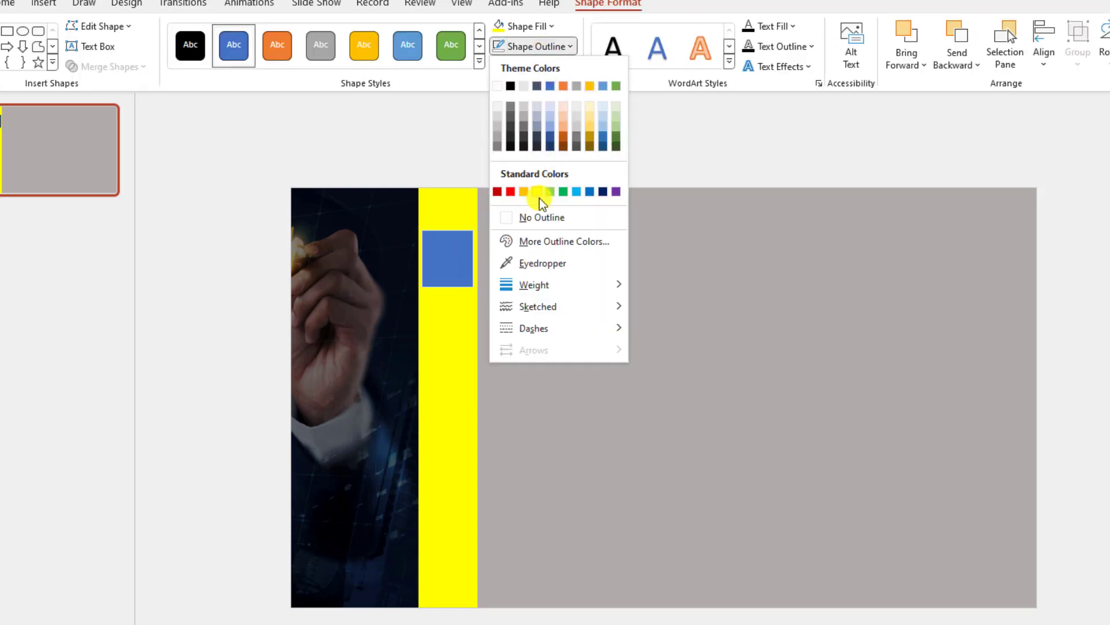
left_click(538, 217)
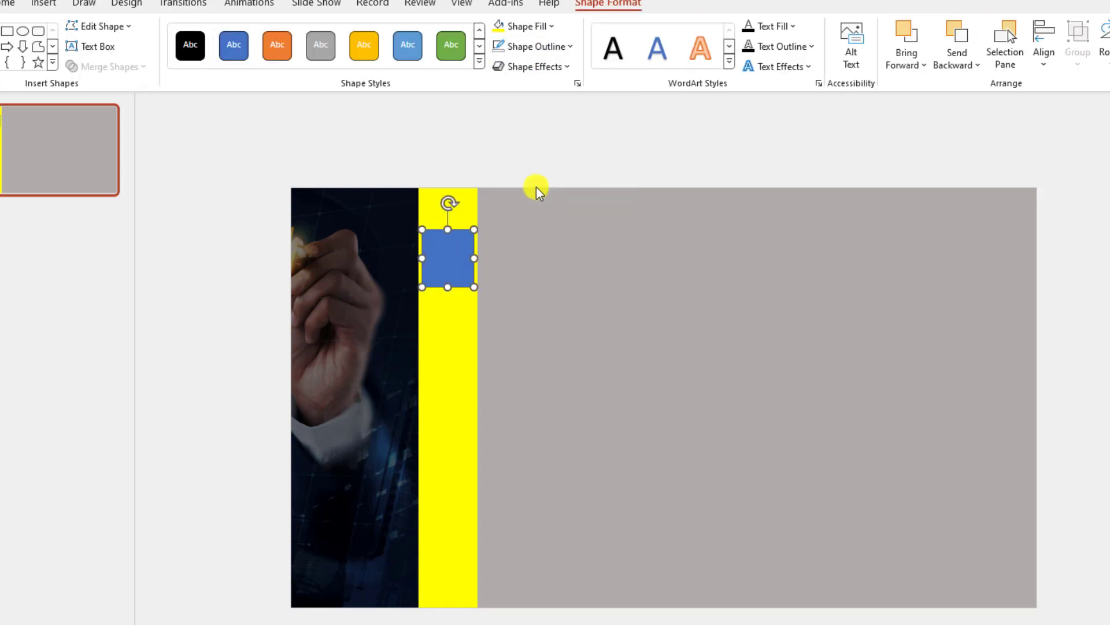
Fill the square white and give it an Inside Center inner shadow
left_click(550, 23)
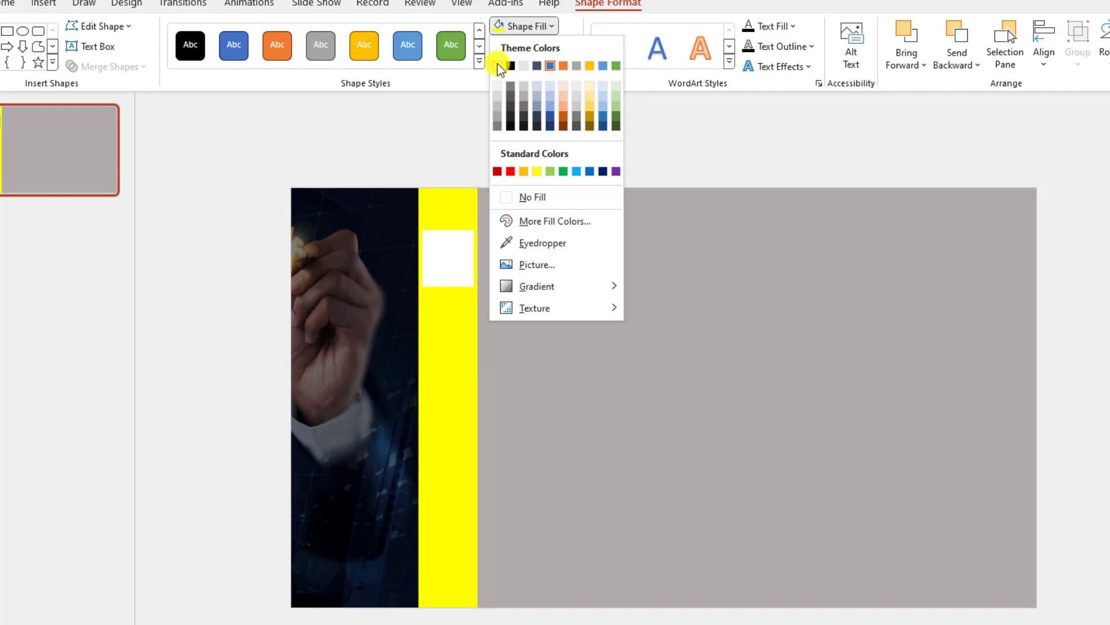
left_click(497, 66)
left_click(563, 73)
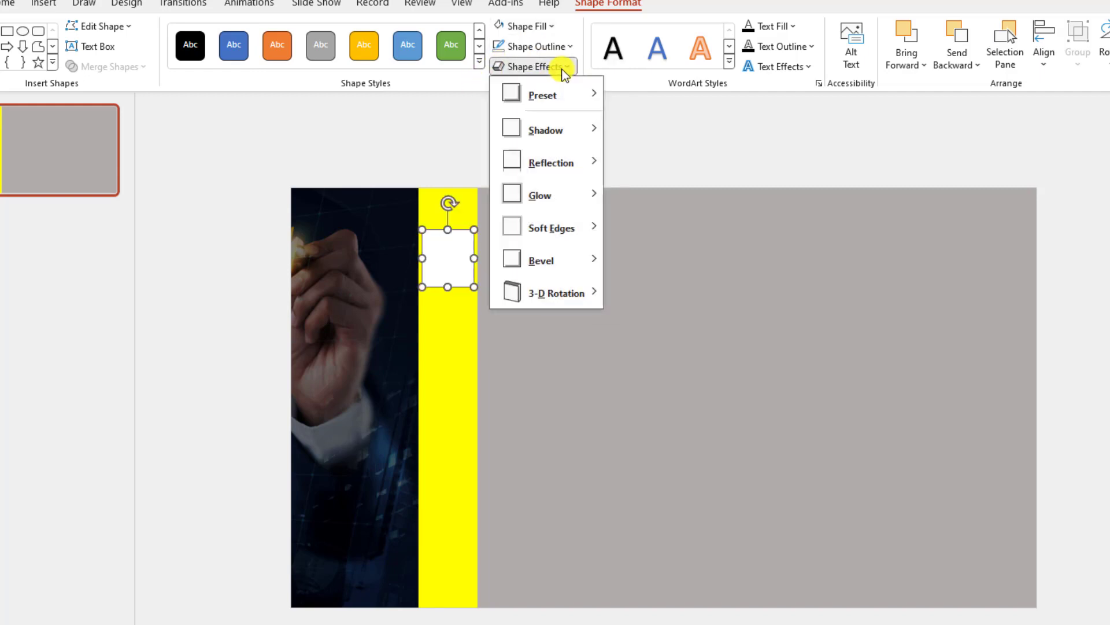
mouse_move(561, 124)
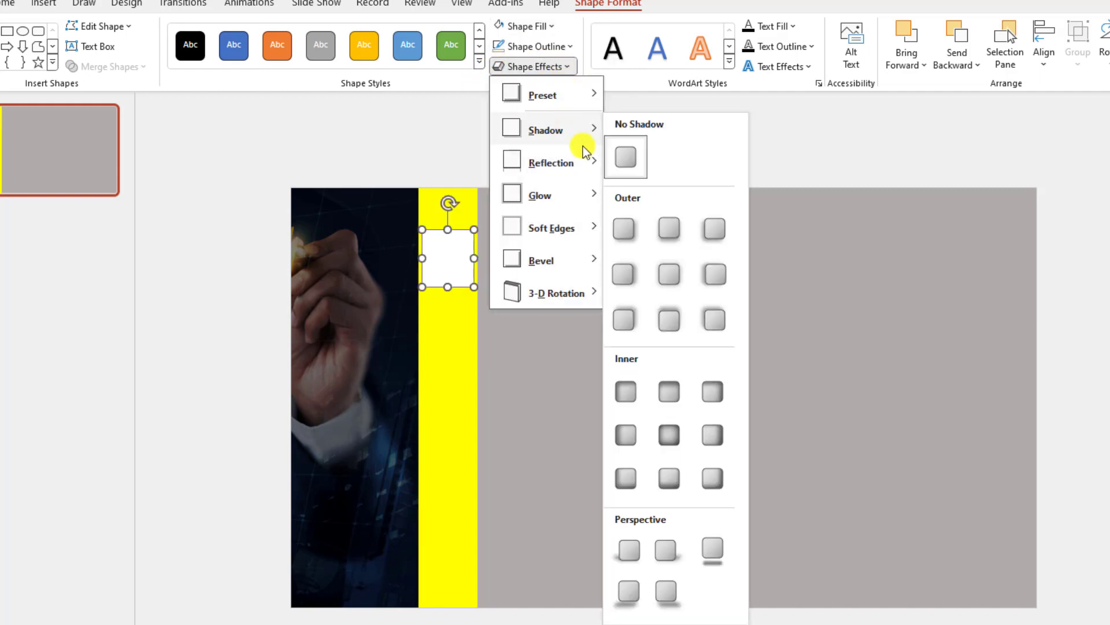
left_click(668, 439)
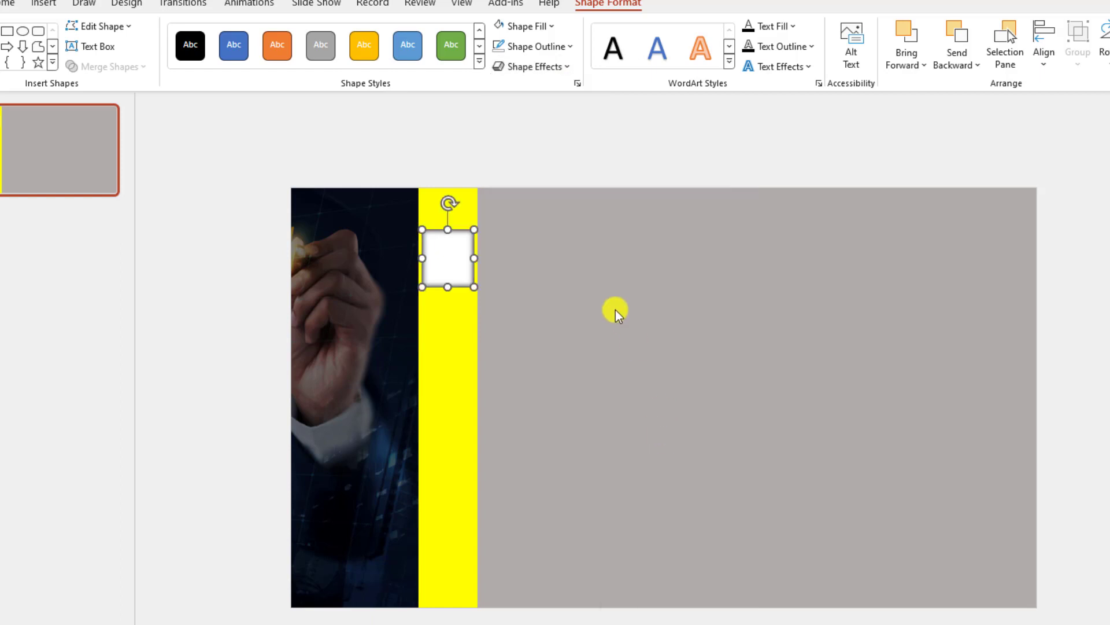
left_click(574, 300)
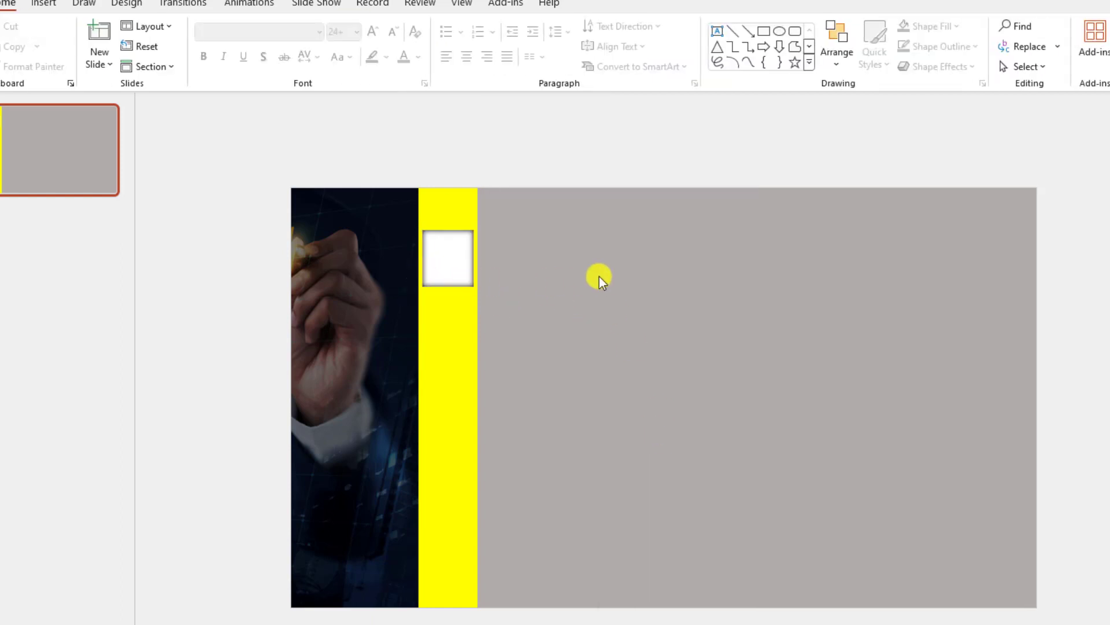
left_click(30, 5)
Add a 'STEP-01' text box left of the square in white Team A font at 32 pt
left_click(193, 63)
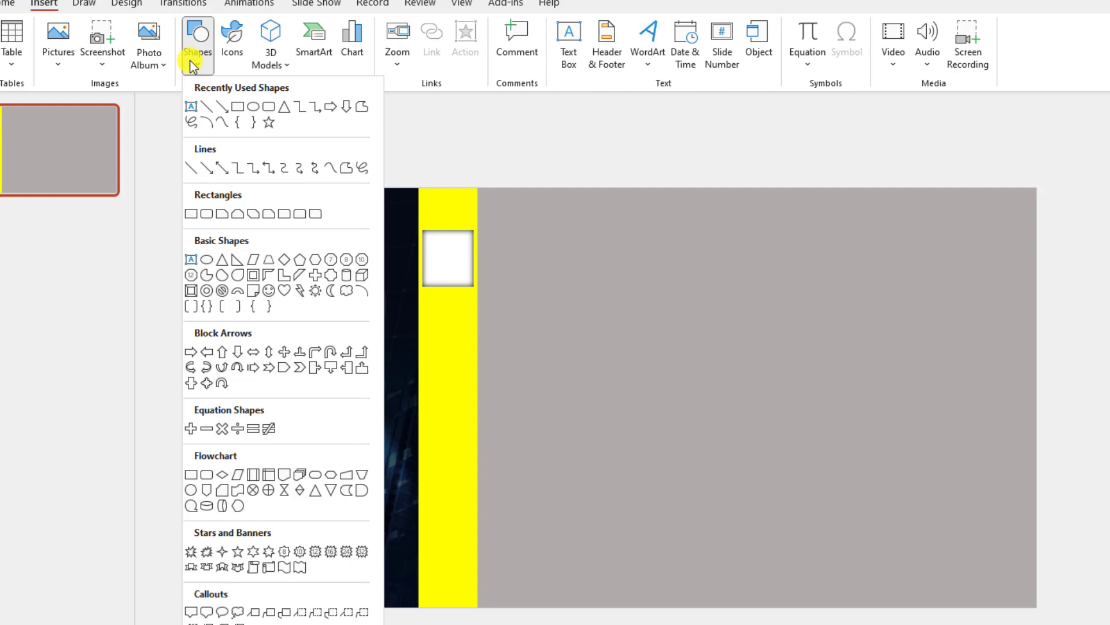
left_click(191, 107)
left_click_drag(350, 233, 406, 283)
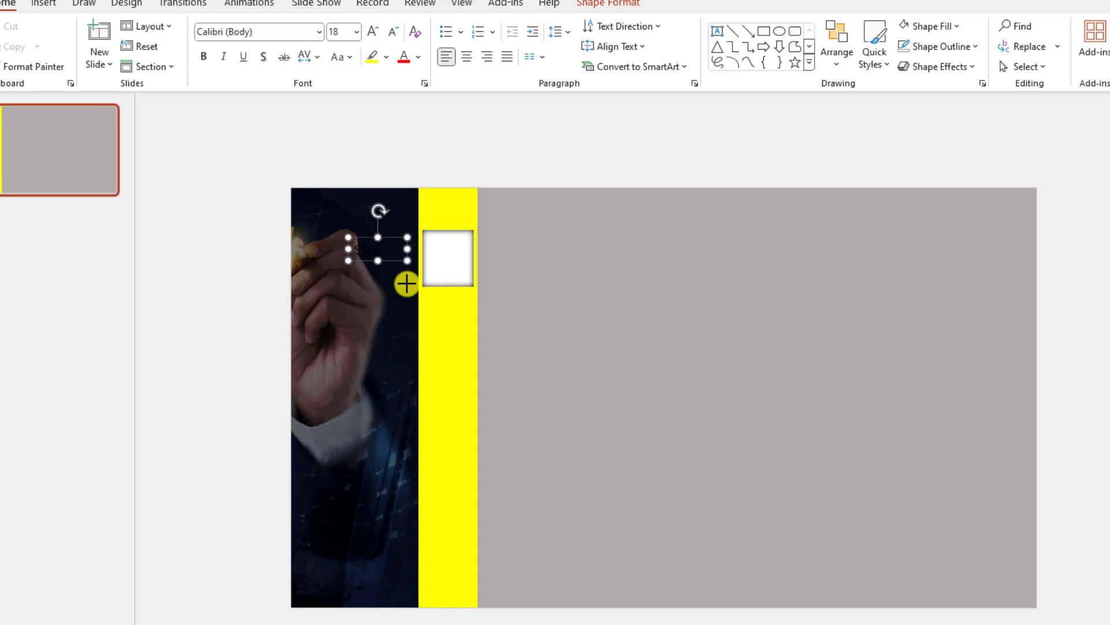
type("STEP-01")
key("ctrl+a")
left_click(418, 57)
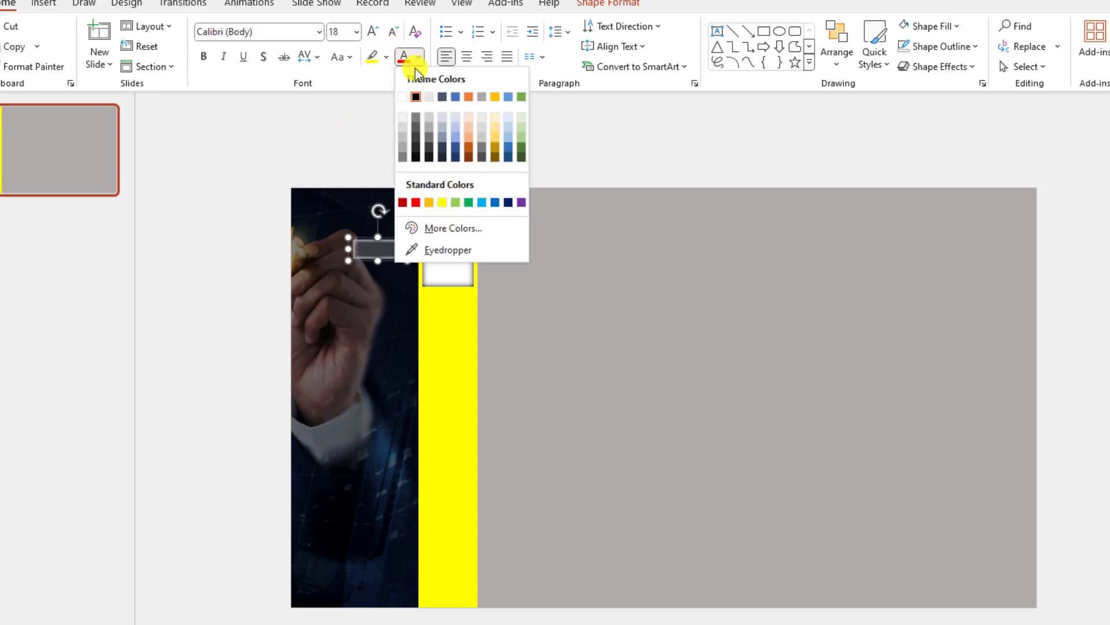
left_click(402, 98)
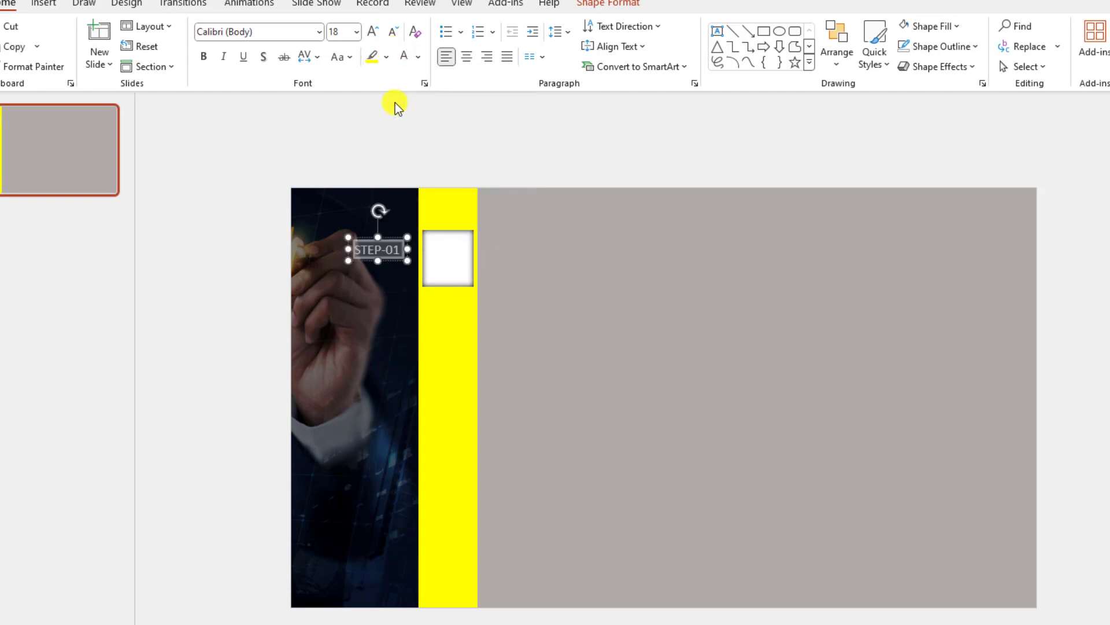
left_click(268, 32)
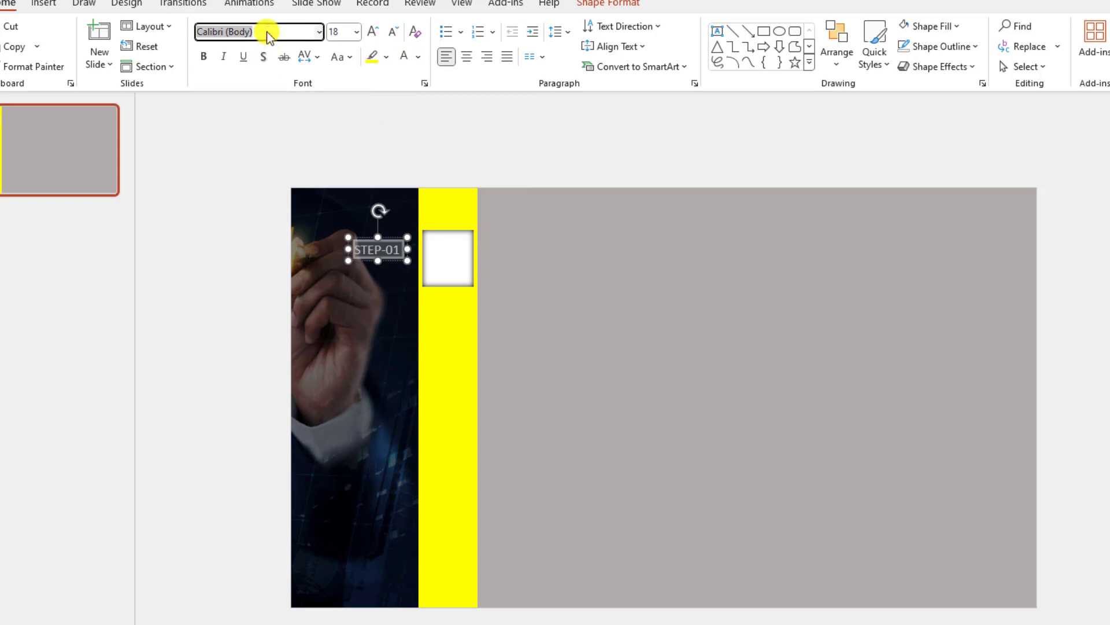
key("Return")
left_click(373, 31)
left_click(373, 31)
left_click(373, 31)
left_click(373, 31)
Widen the STEP-01 box to fit one line and add a text box reading 'OUR PLAN A'
left_click_drag(348, 270, 307, 263)
key("Escape")
left_click(44, 4)
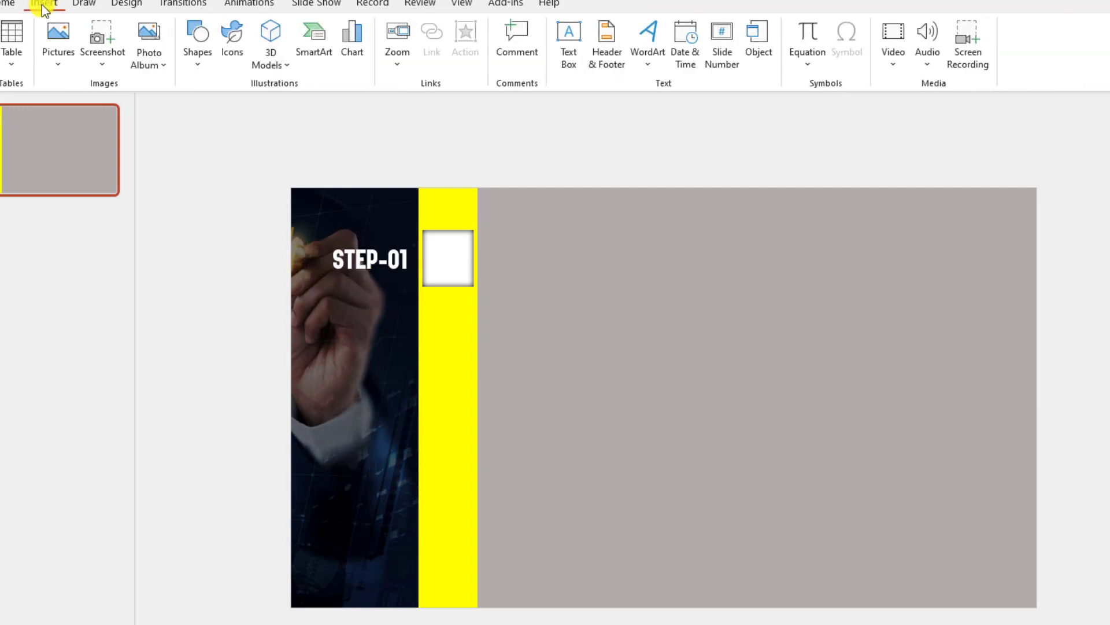
left_click(200, 69)
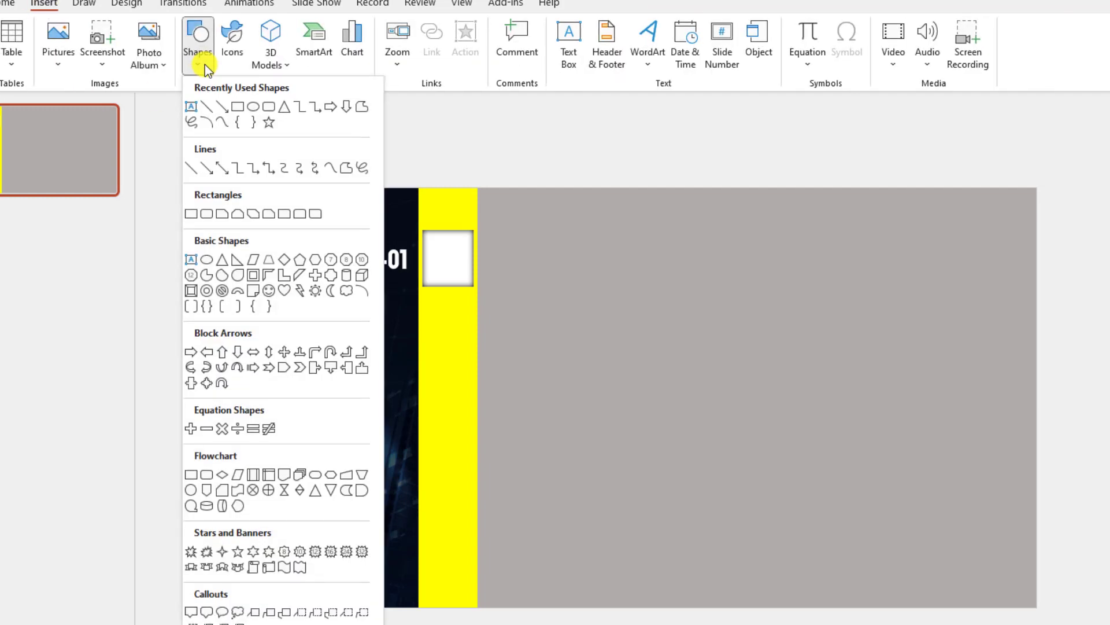
left_click(191, 106)
left_click_drag(611, 240, 919, 276)
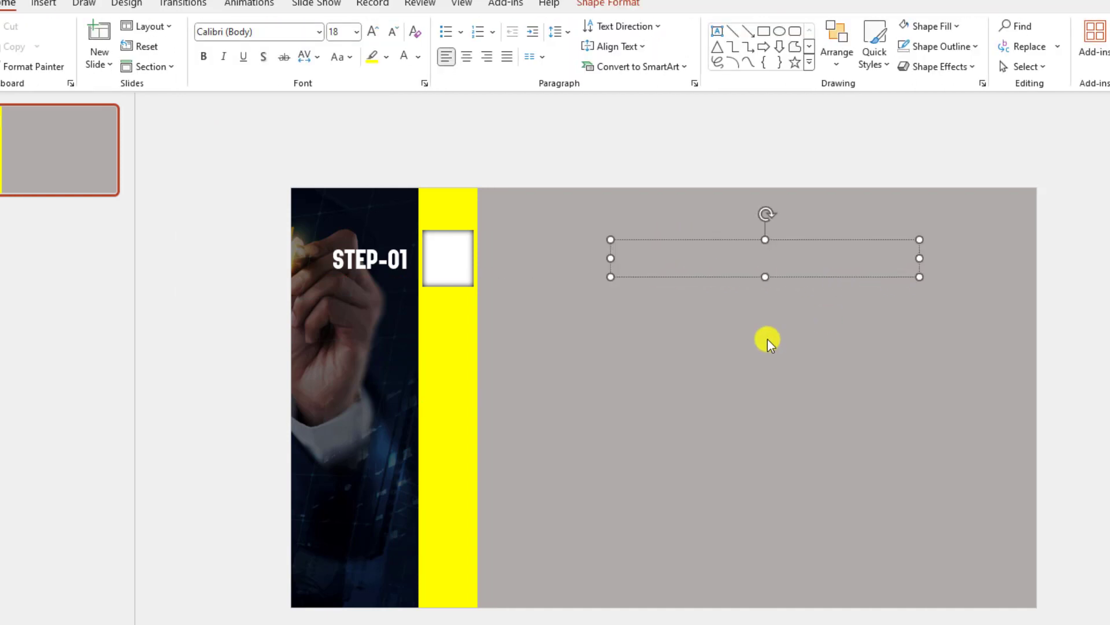
type("OUR ")
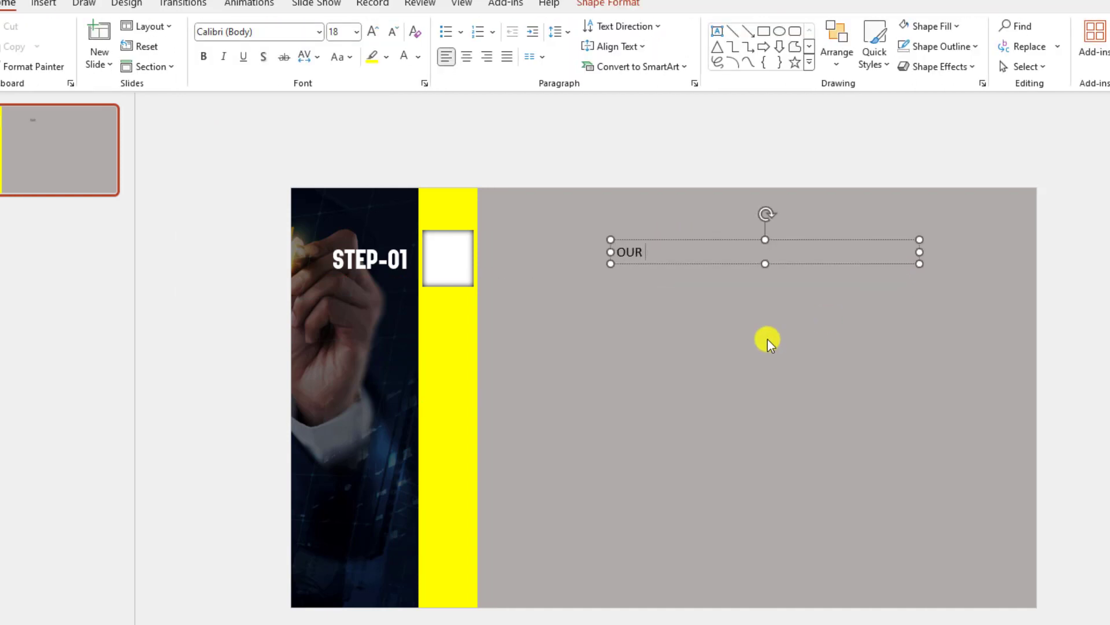
type("PLAN A")
key("ctrl+a")
Format OUR PLAN A as centred, white, bold LEMON MILK at 40 pt over the grey area
left_click(270, 33)
type("Lem")
key("Return")
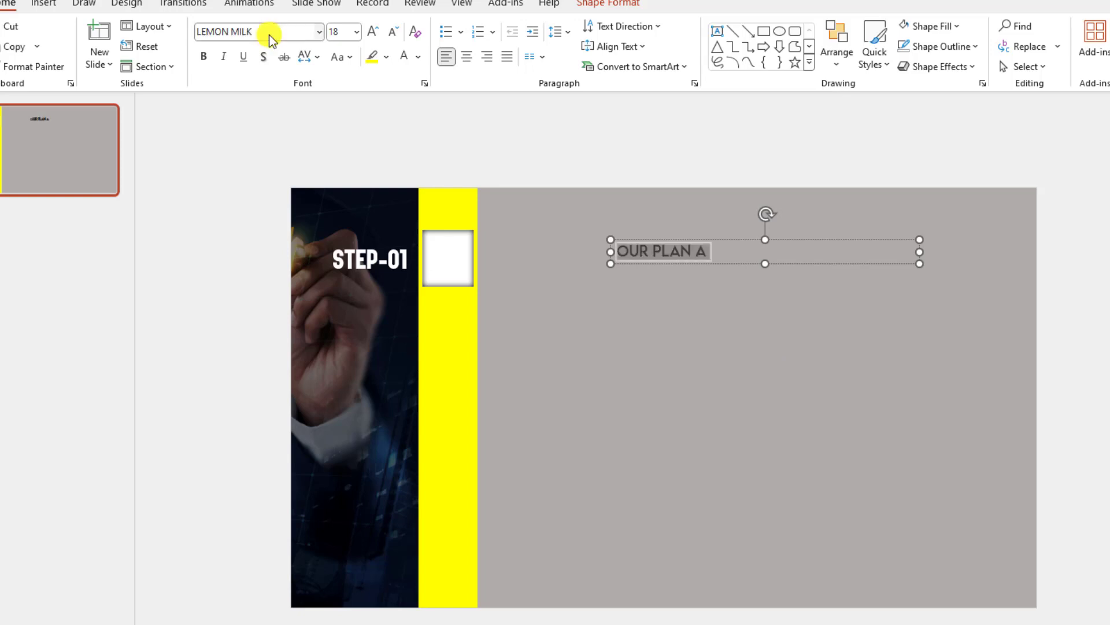
left_click(468, 58)
left_click_drag(731, 264, 710, 261)
left_click(374, 31)
left_click(375, 32)
left_click(374, 31)
left_click(374, 31)
left_click(374, 32)
left_click(375, 32)
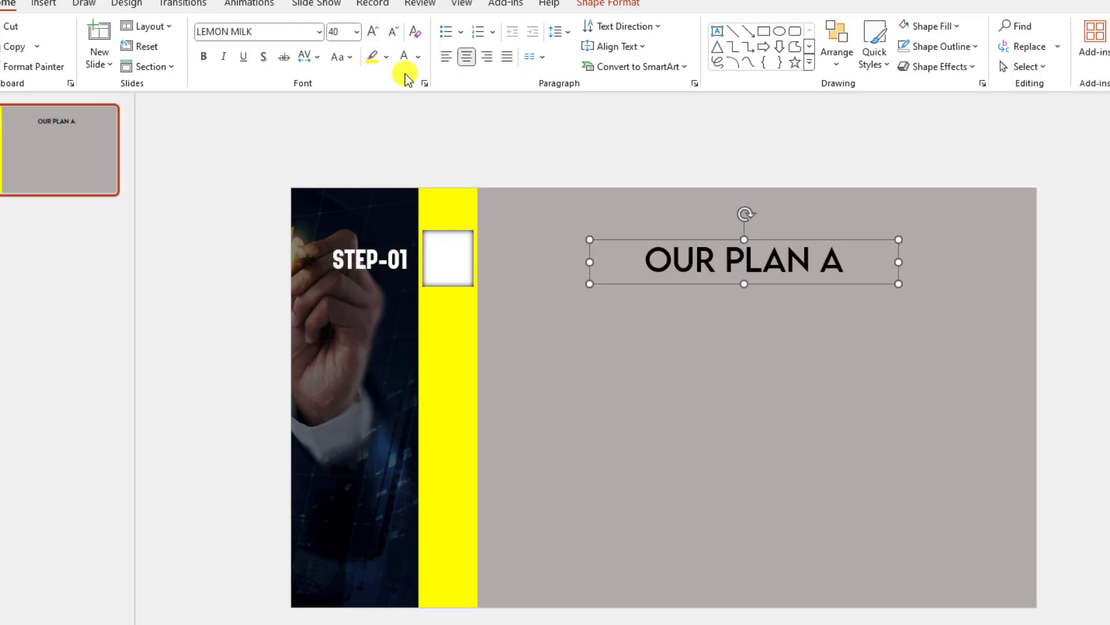
left_click(418, 56)
left_click(403, 98)
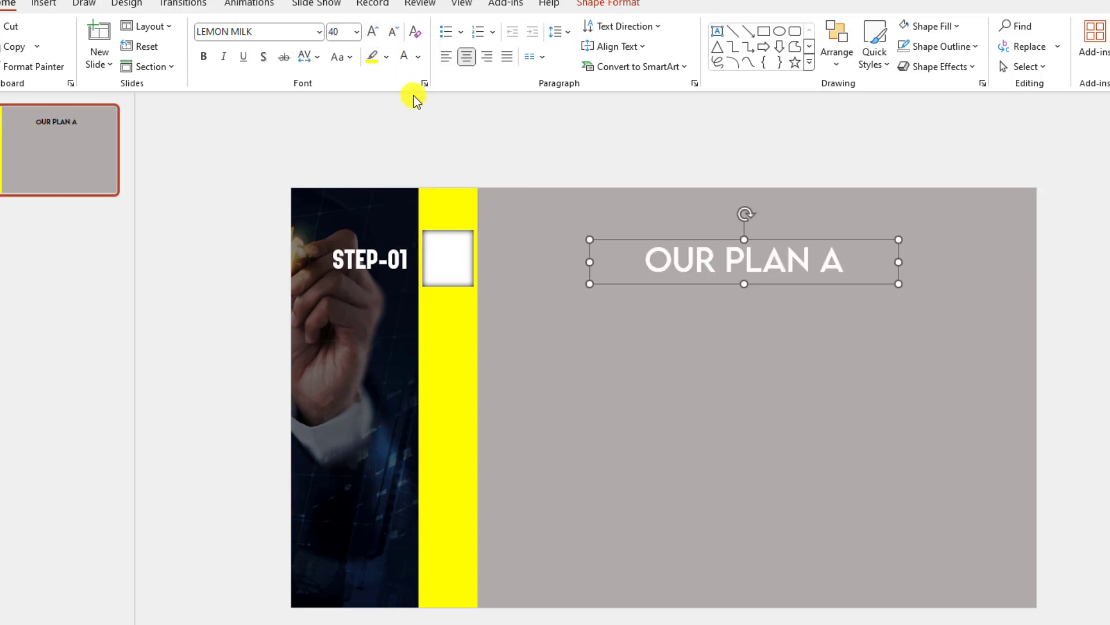
left_click(204, 56)
left_click_drag(686, 278, 677, 266)
left_click(42, 4)
Add a text box in the lower grey area filled with Lorem ipsum placeholder text
left_click(199, 75)
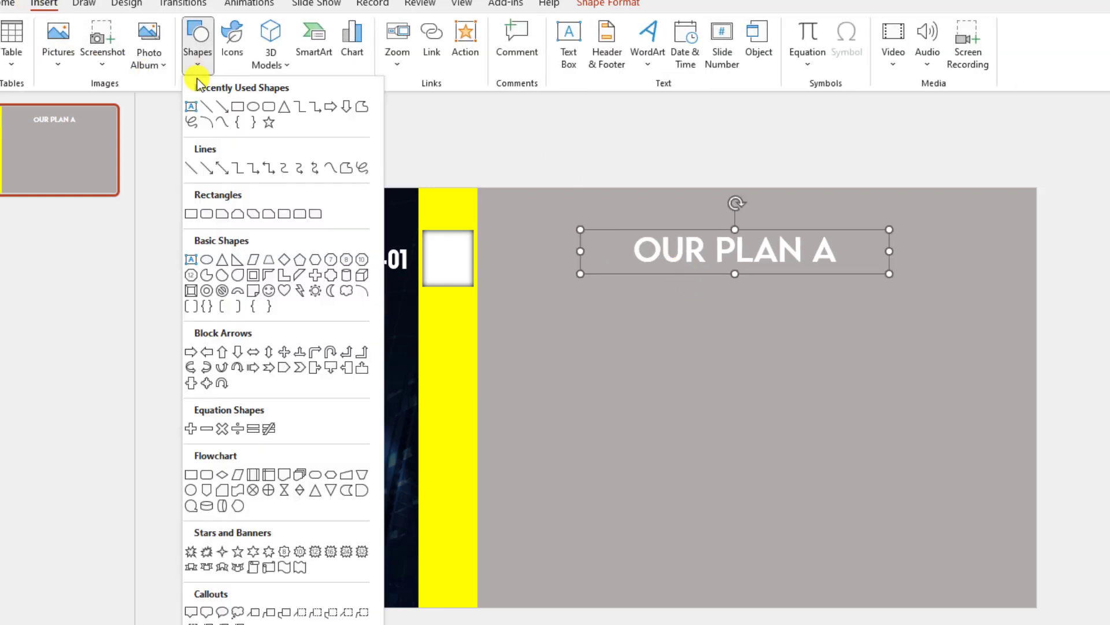
left_click(190, 107)
left_click_drag(553, 436, 964, 547)
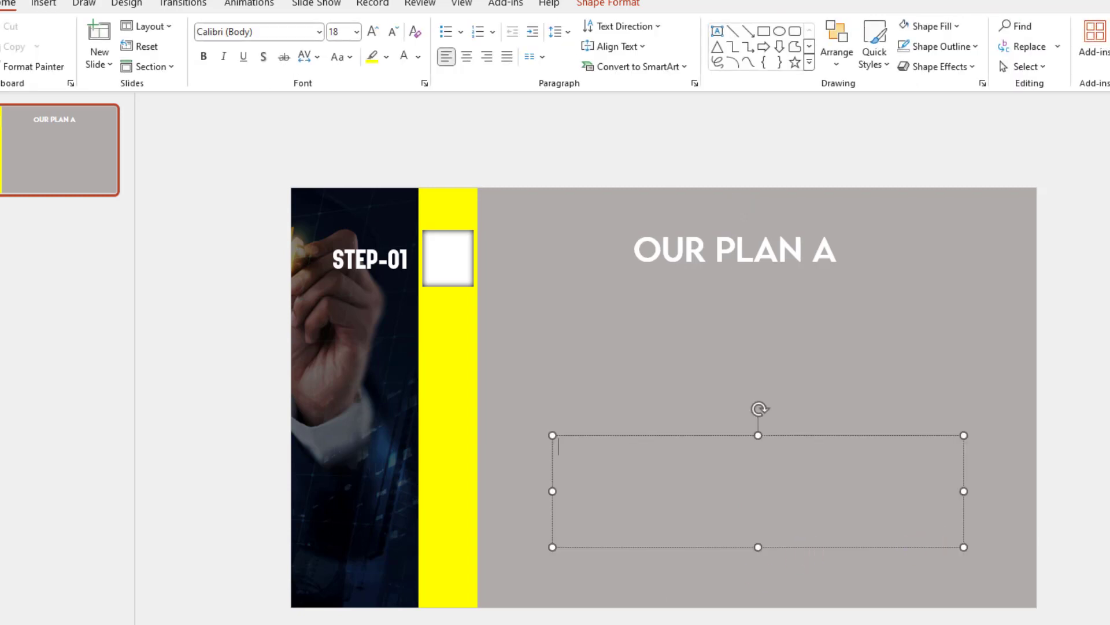
type("Lorem ipsum dolor sit amet, consectetur adipiscing elit. Nunc ullamcorper eu orci blandit suscipit. Aliquam consectetur elit non augue malesuada congue. Etiam eget orci dignissim, malesuada justo at, tincidunt urna. Cras sodales urna in dui condimentum tincidunt. Etiam scelerisque sollicitudin finibus. Nunc suscipit sem nec magna congue mollis. Ut accumsan, nisi sed placerat lobortis, elit erat malesuada neque, et rhoncus nulla est ac sapien. Sed condimentum vitae nisi sit amet finibus.")
left_click_drag(738, 555, 544, 450)
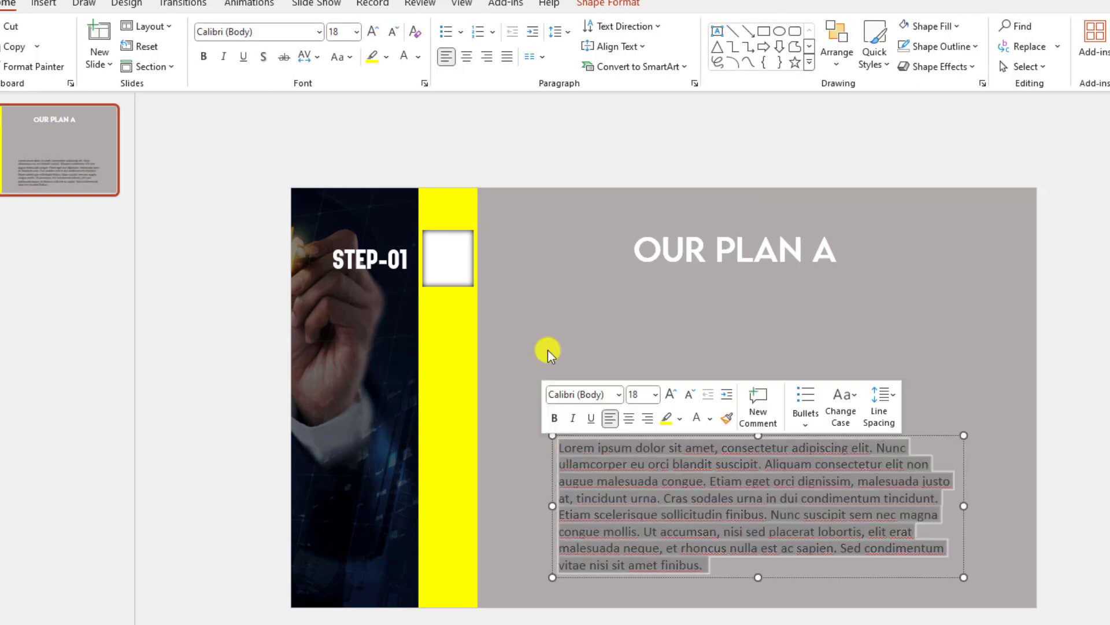
Make the Lorem ipsum paragraph justified, white and in Times New Roman
left_click(507, 57)
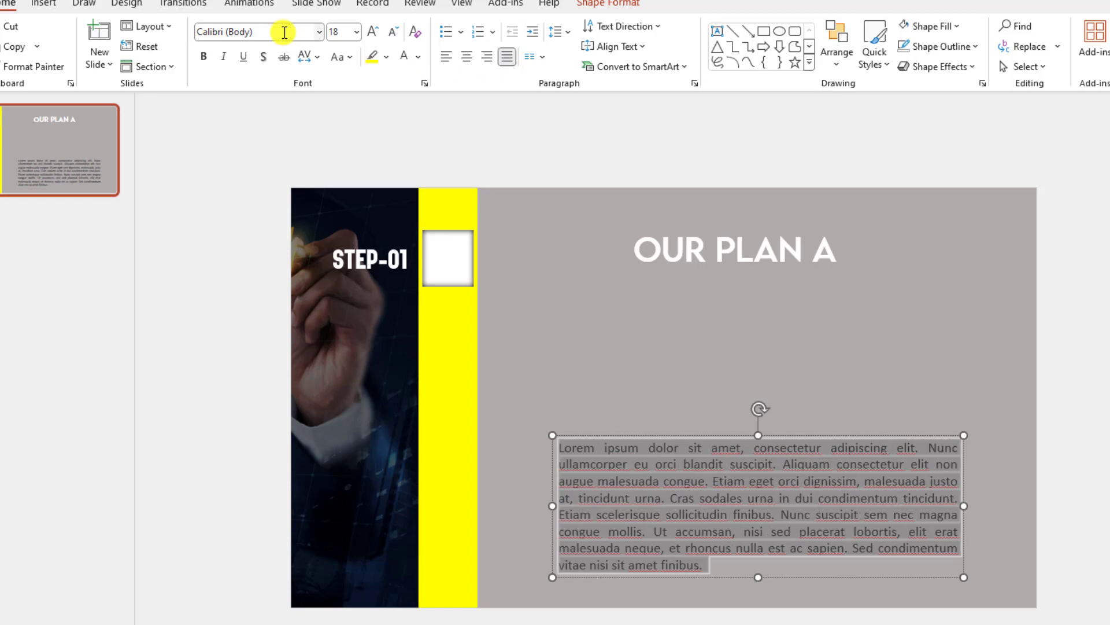
left_click(421, 57)
left_click(403, 98)
left_click(289, 36)
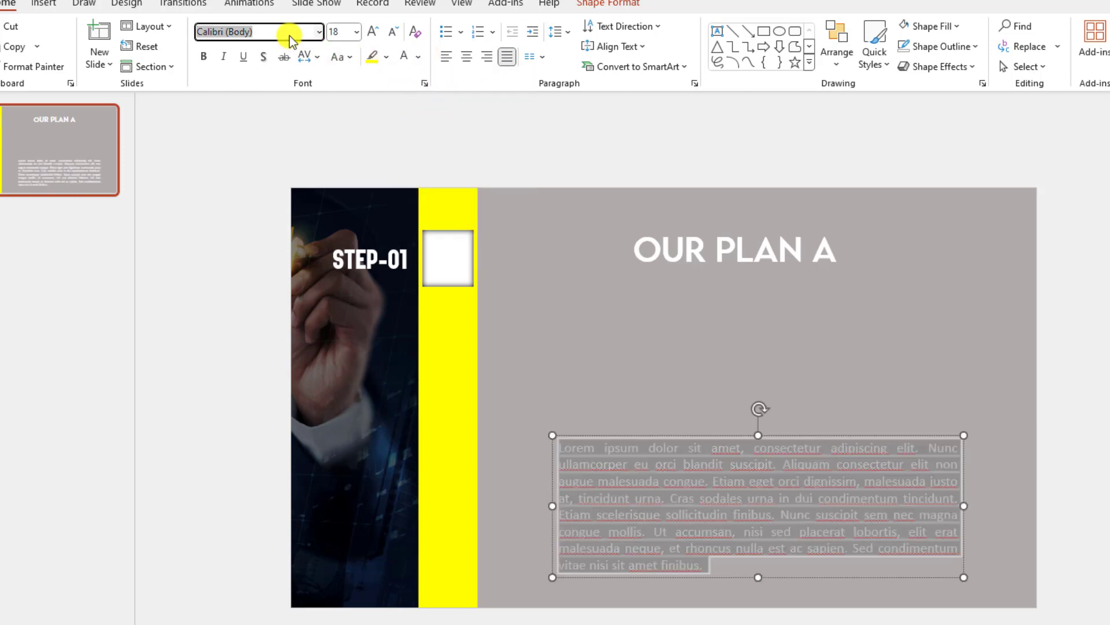
type("Times New Roman")
key("Return")
left_click(876, 365)
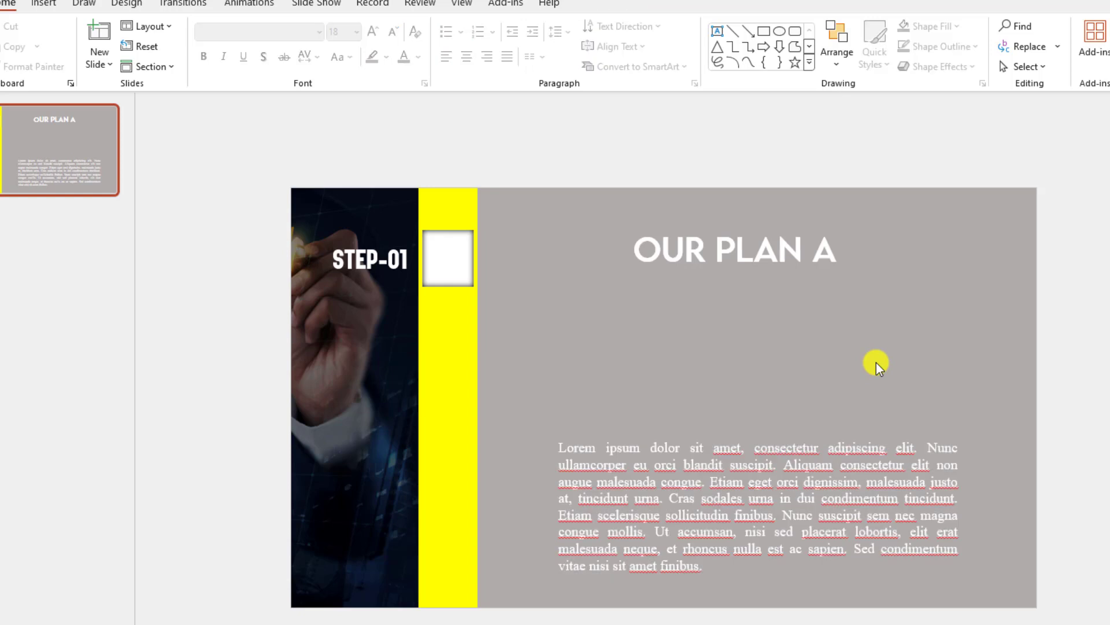
left_click(40, 5)
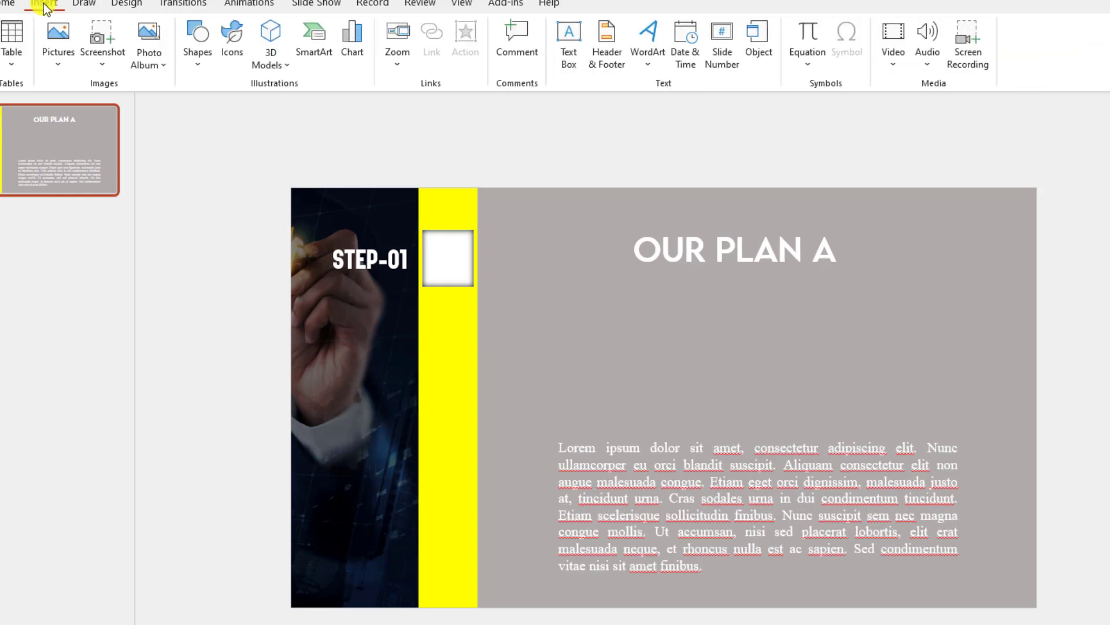
Insert the photo of a man working at a laptop from this computer
left_click(65, 42)
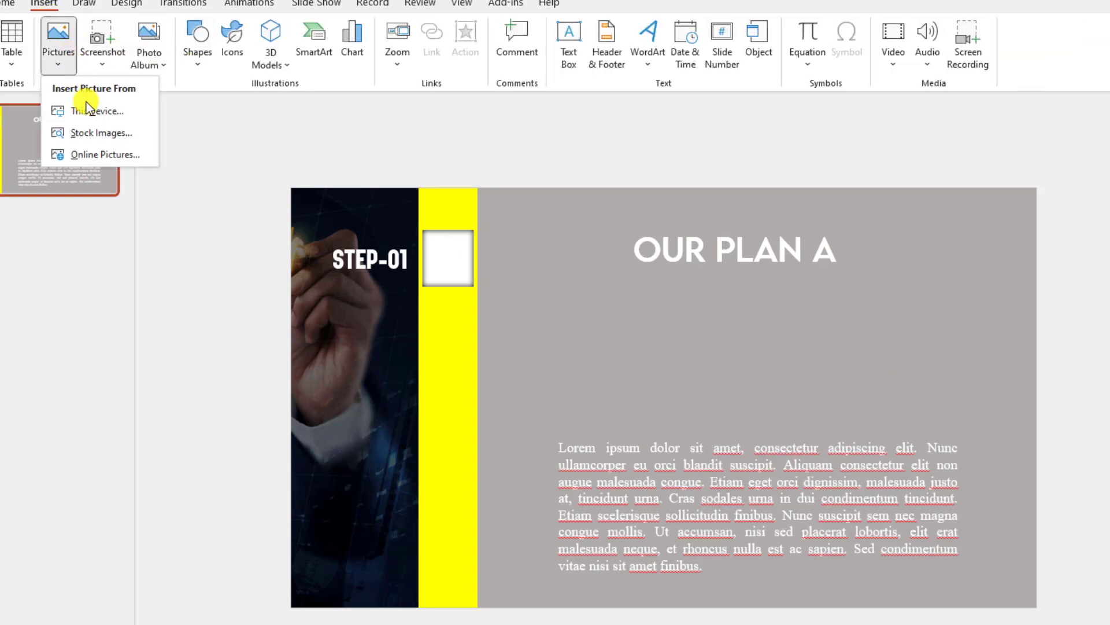
left_click(88, 108)
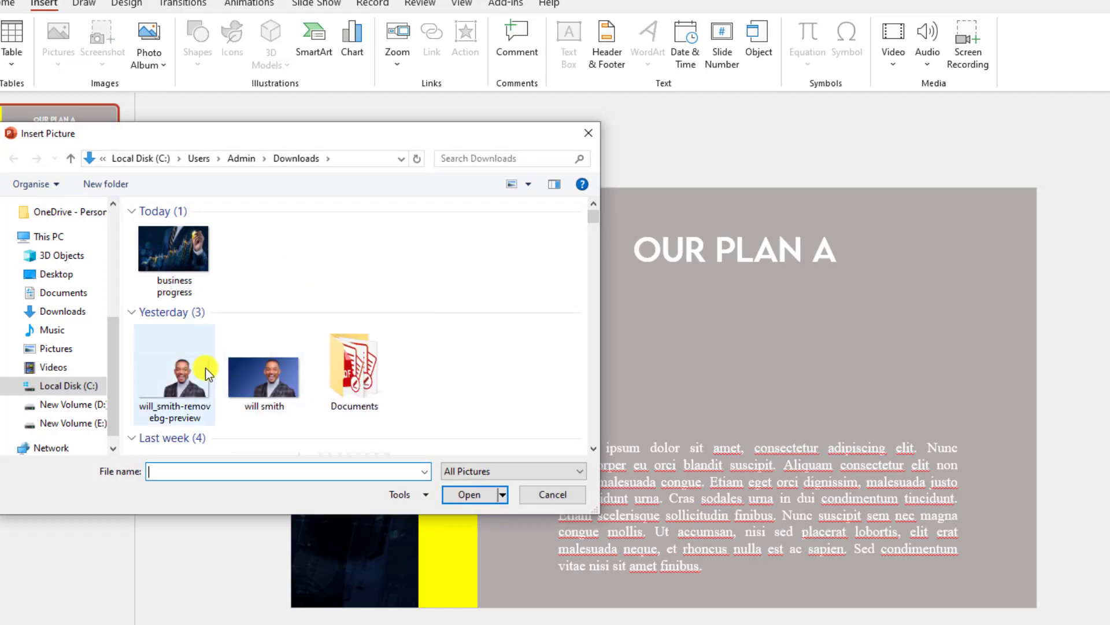
scroll(287, 365, "down", 10)
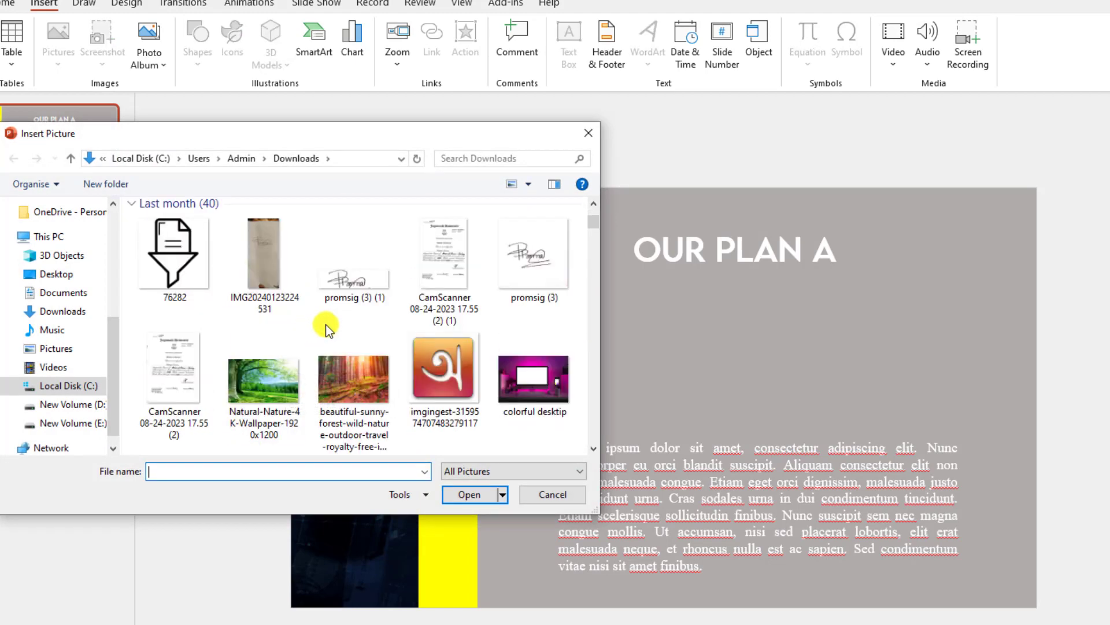
scroll(354, 328, "down", 5)
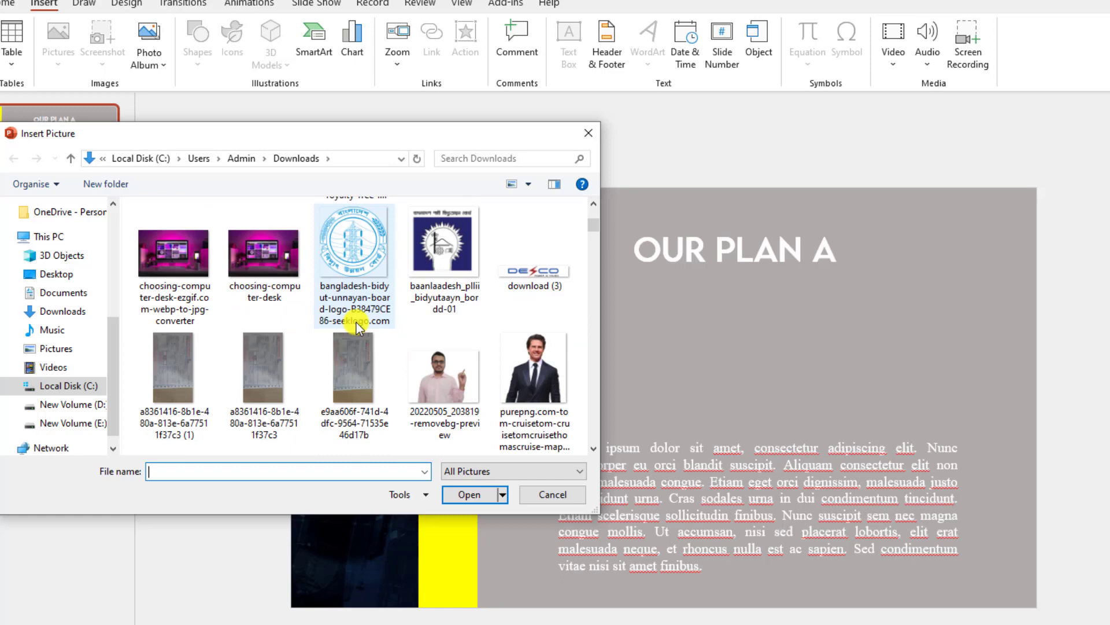
scroll(357, 328, "down", 12)
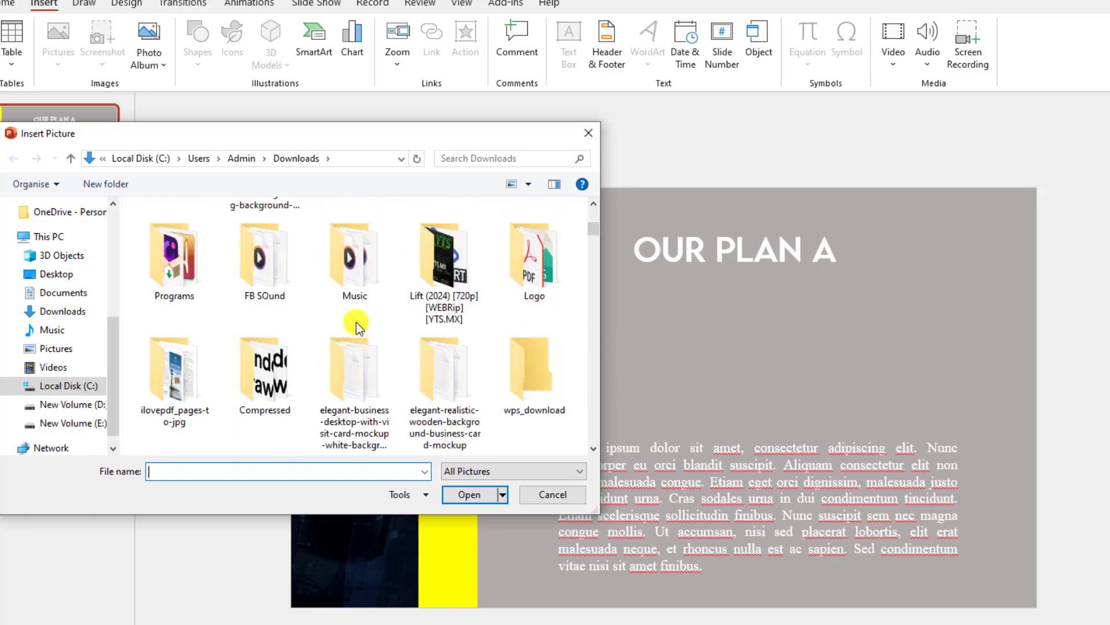
scroll(357, 328, "down", 5)
double_click(276, 240)
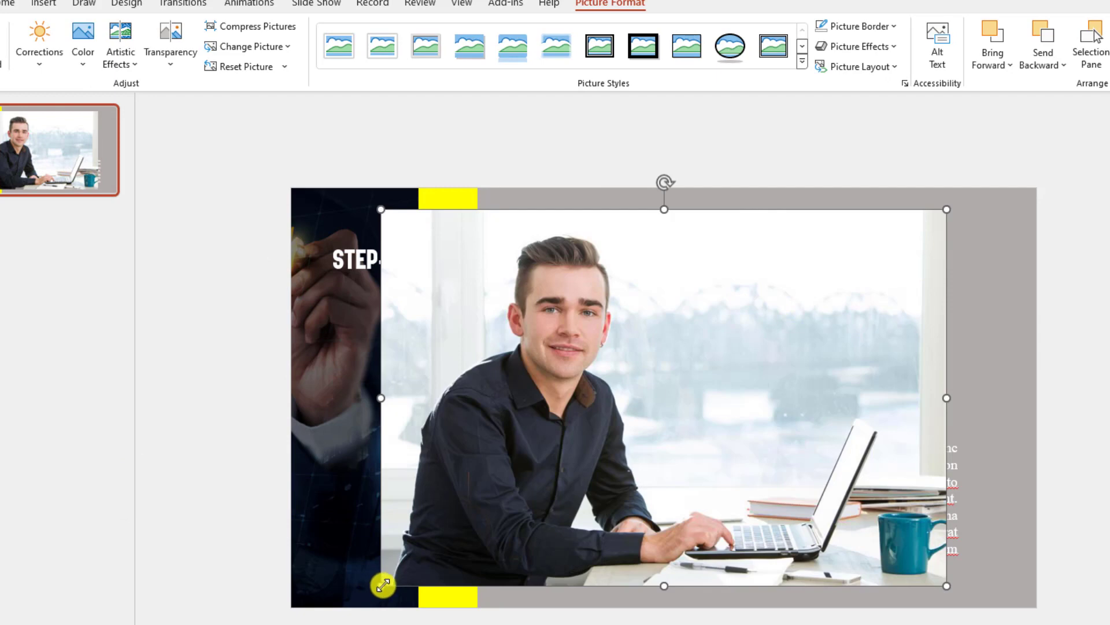
Shrink the photo under the title, lower the body text slightly and nudge the photo right
left_click_drag(385, 586, 591, 446)
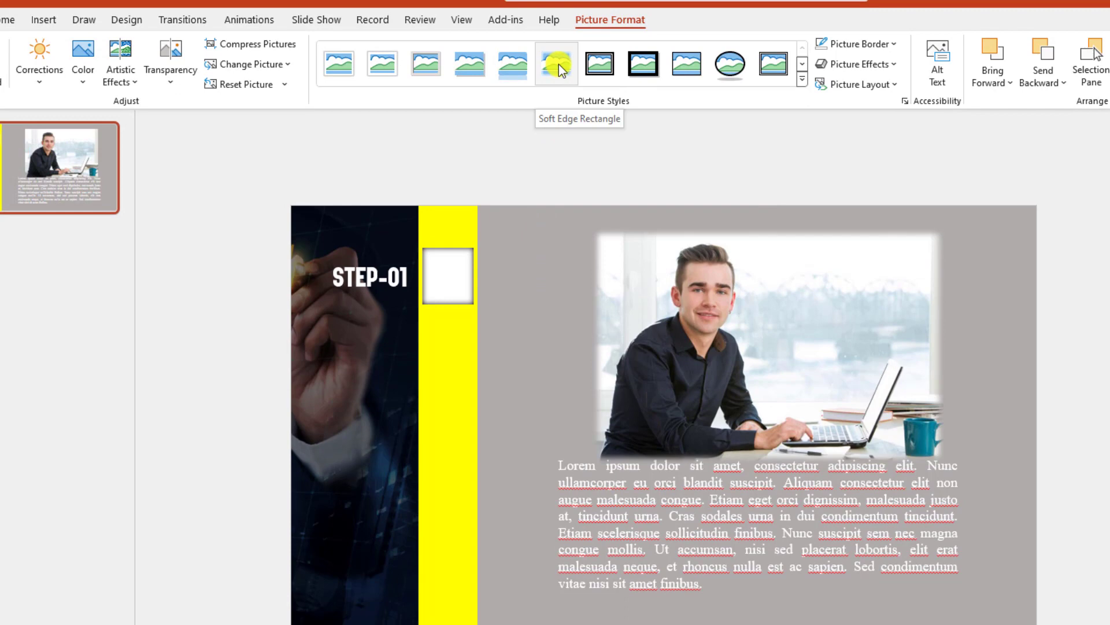
left_click_drag(944, 226, 862, 313)
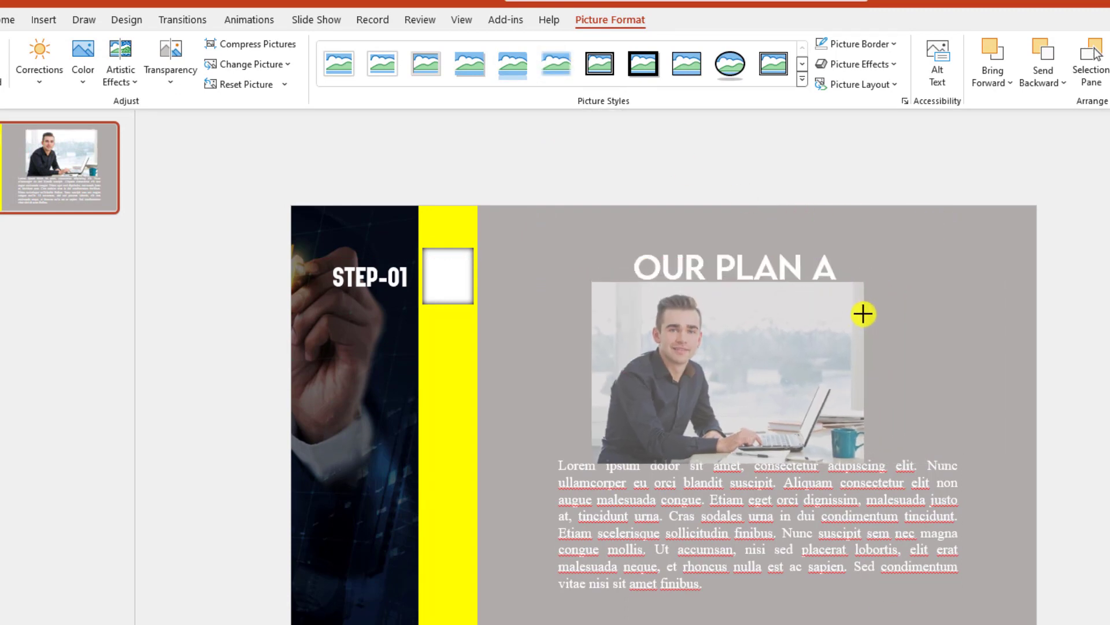
left_click(783, 518)
left_click_drag(796, 455, 795, 464)
left_click_drag(768, 367, 773, 366)
left_click(919, 316)
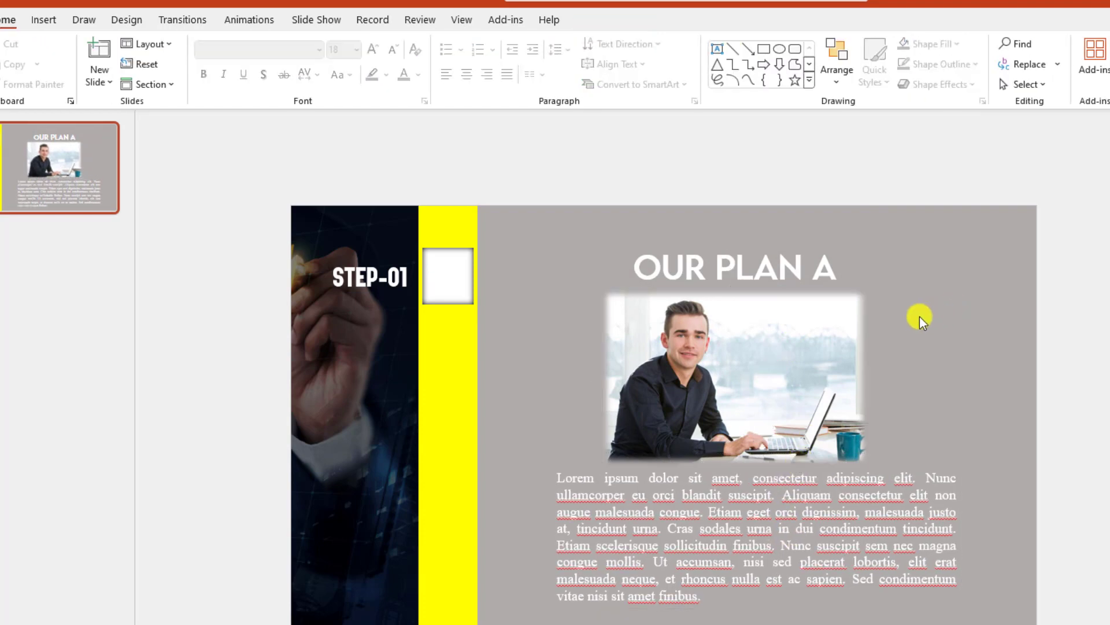
Copy the white box and STEP-01 label lower on the bar, relabelling the copy STEP-02
left_click(441, 298)
left_click_drag(442, 296, 444, 392)
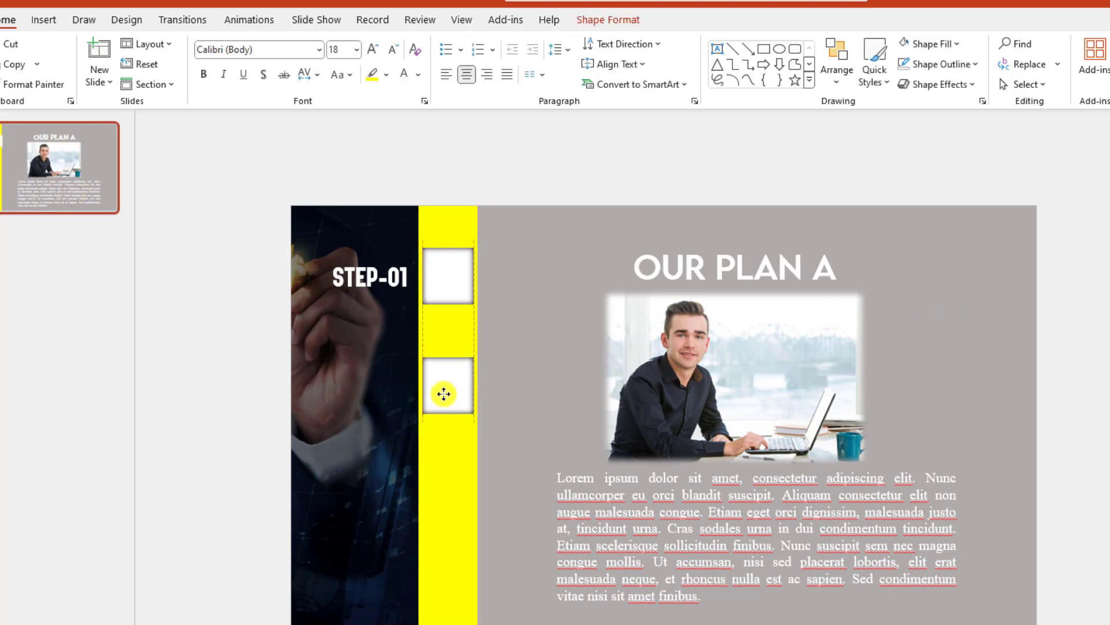
left_click(376, 288)
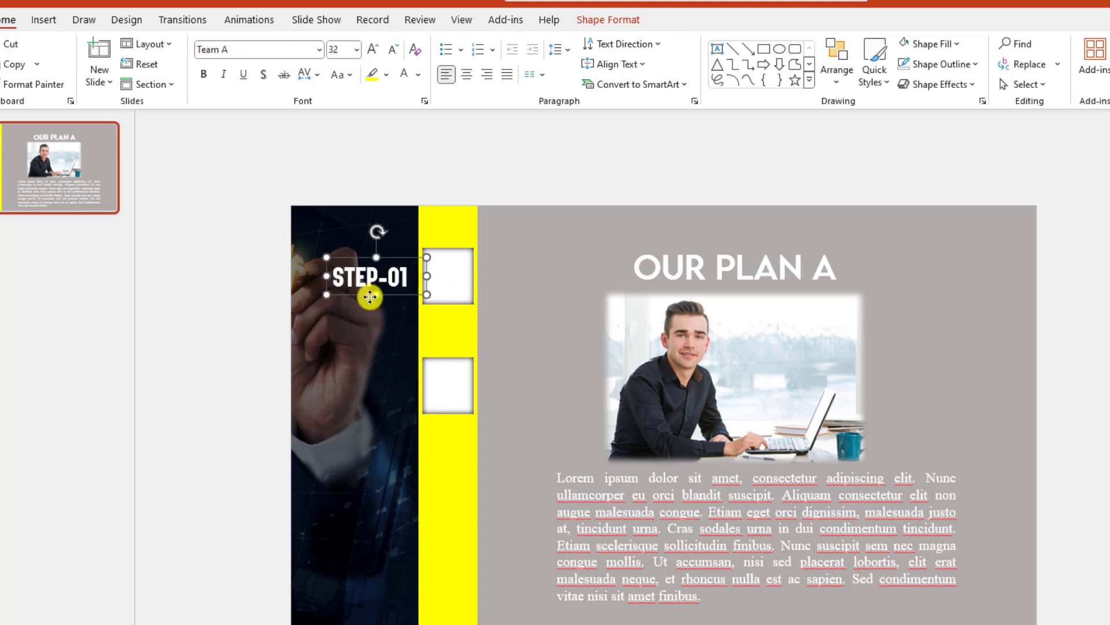
left_click_drag(369, 301, 362, 407)
key("BackSpace")
type("2")
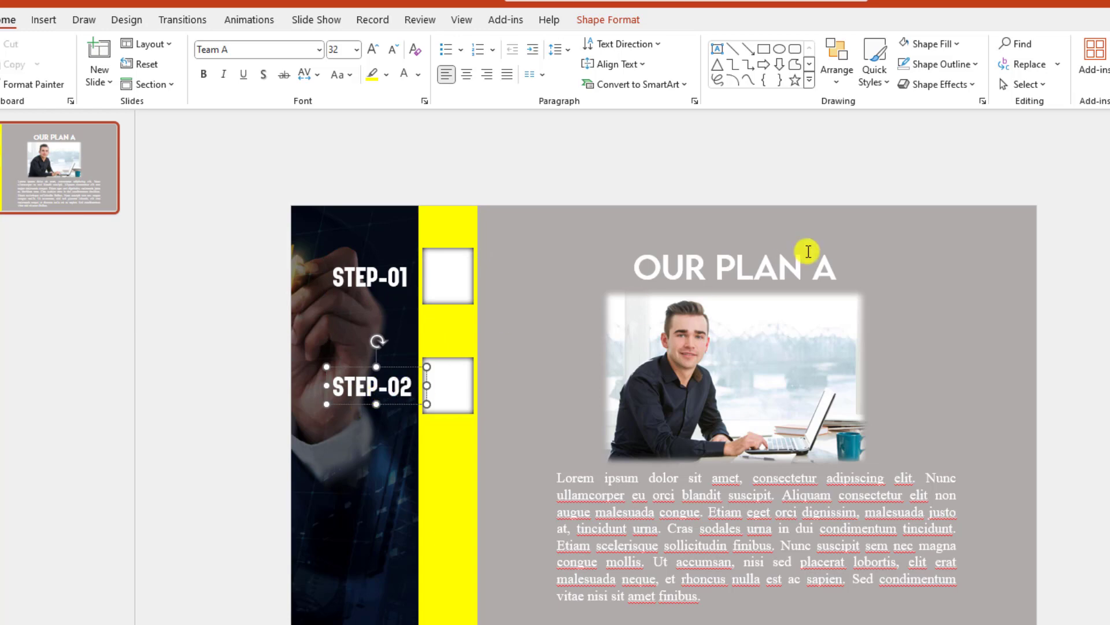
left_click(809, 258)
key("Escape")
Duplicate the second box and label into a third row labelled STEP-03
left_click(462, 406)
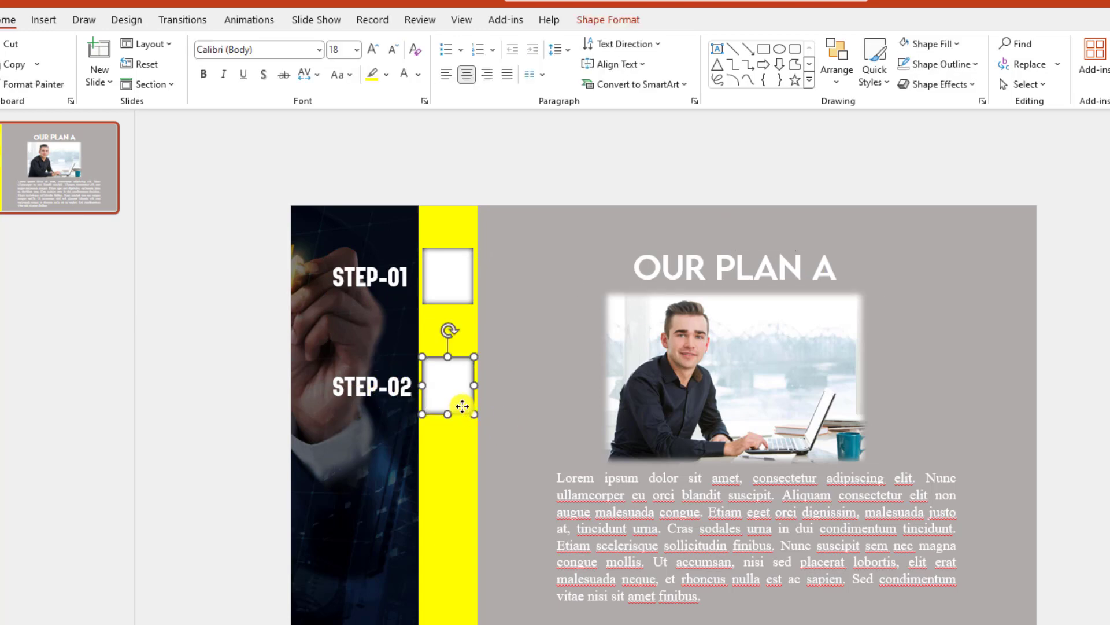
key("ctrl+d")
left_click_drag(462, 405, 453, 515)
left_click(366, 405)
left_click_drag(365, 406, 366, 521)
left_click(412, 508)
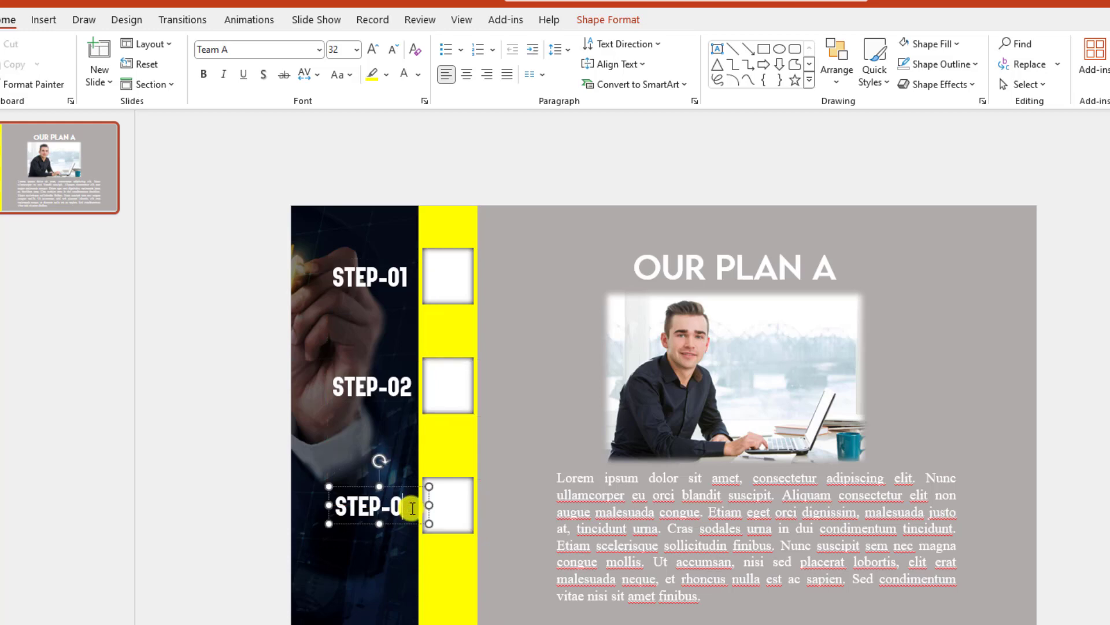
left_click(423, 501)
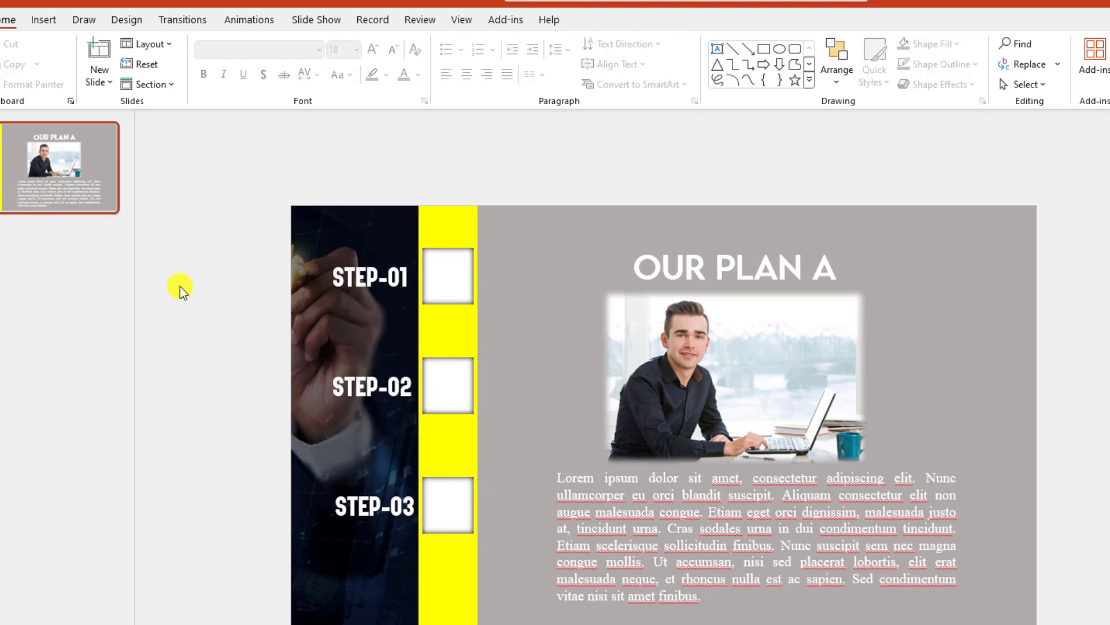
left_click_drag(198, 302, 533, 624)
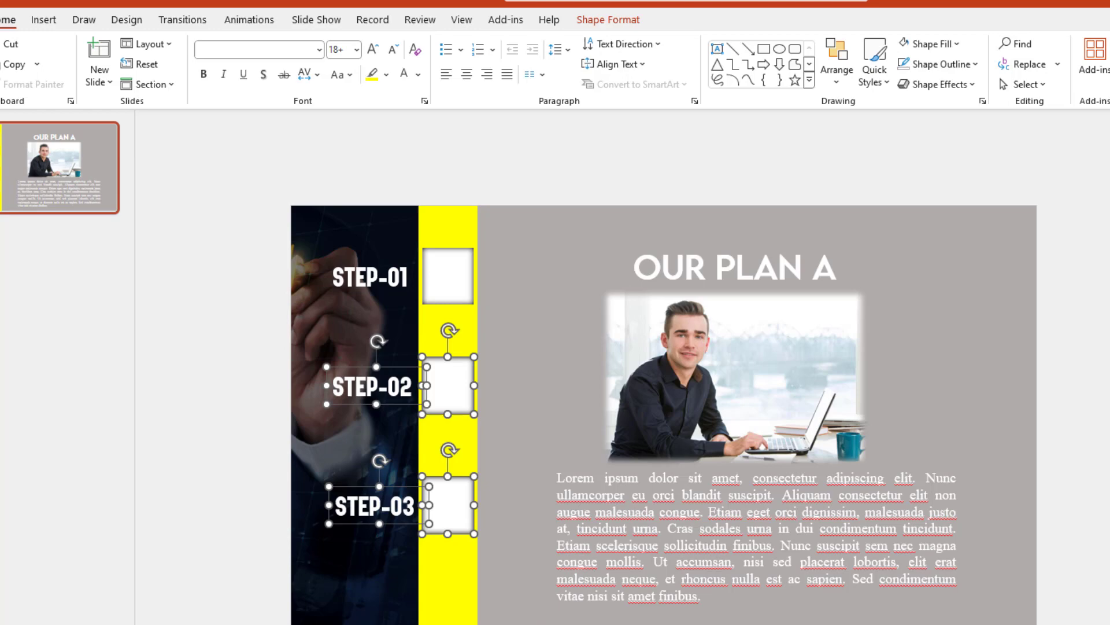
Move rows two and three up and reposition the third box for even spacing
key("Up")
key("Up")
key("Up")
key("Up")
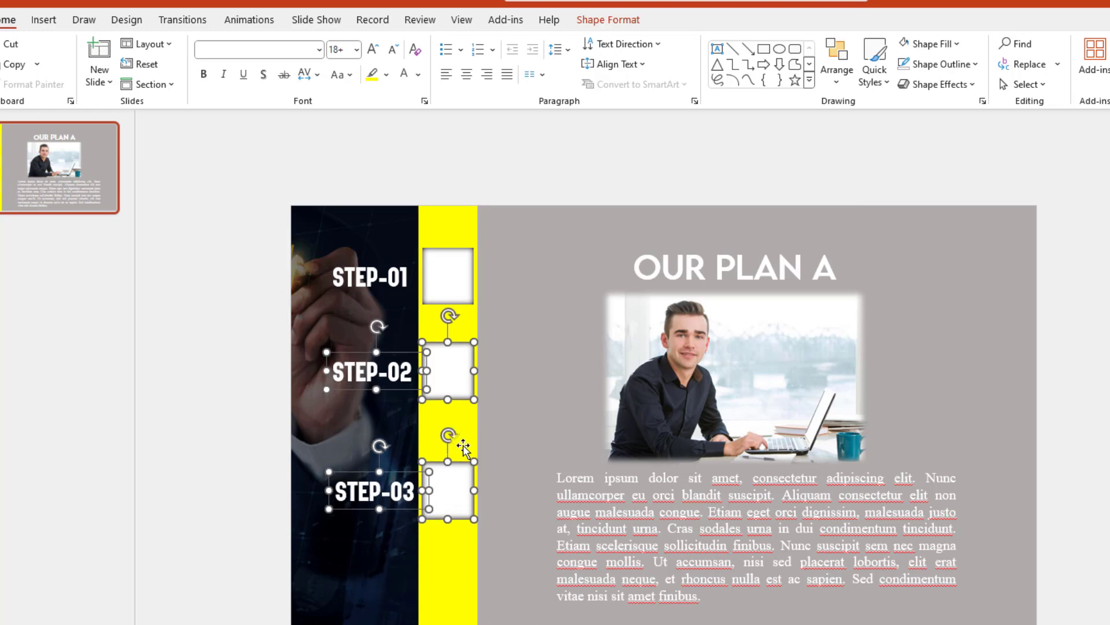
left_click(498, 440)
left_click_drag(451, 488, 453, 539)
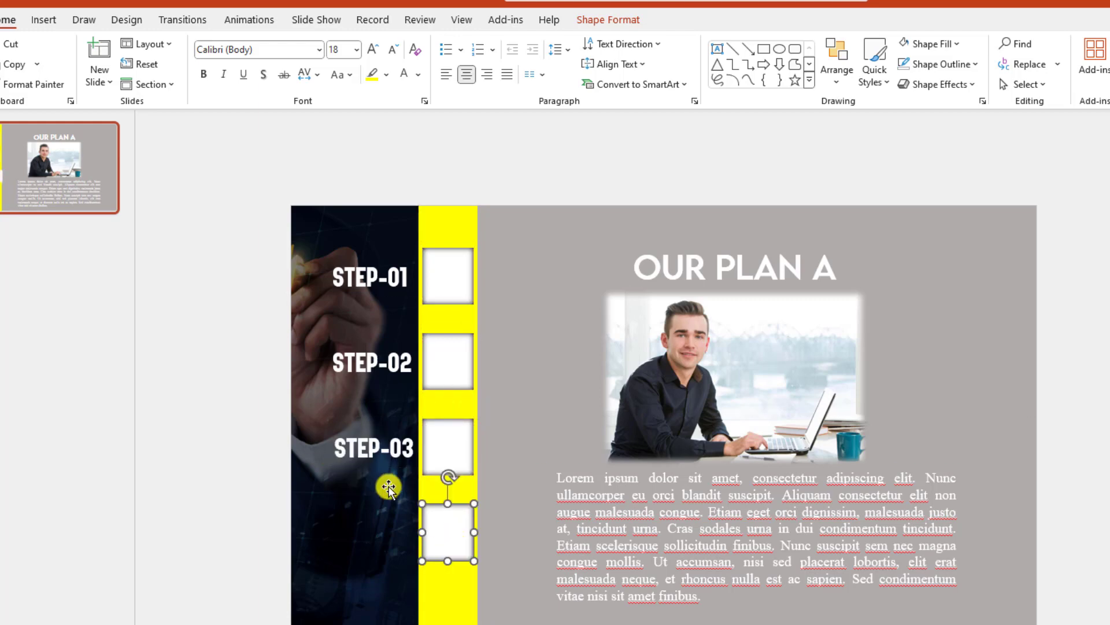
Copy the STEP-03 label beside the bottom box as a STEP-04 row
left_click(379, 455)
left_click_drag(368, 466, 360, 537)
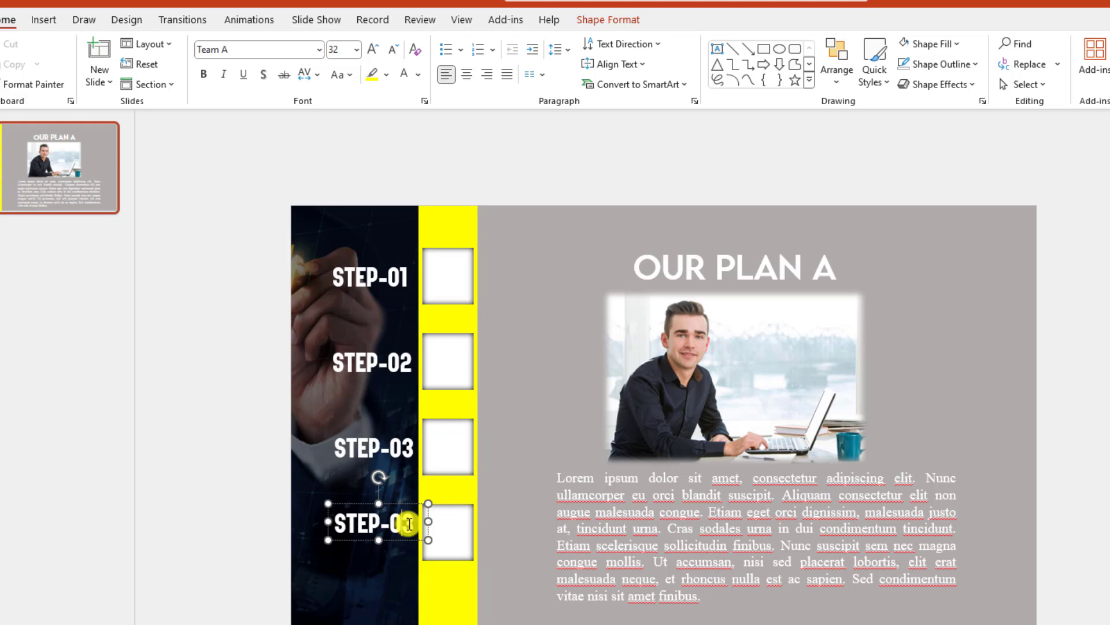
left_click_drag(250, 288, 434, 622)
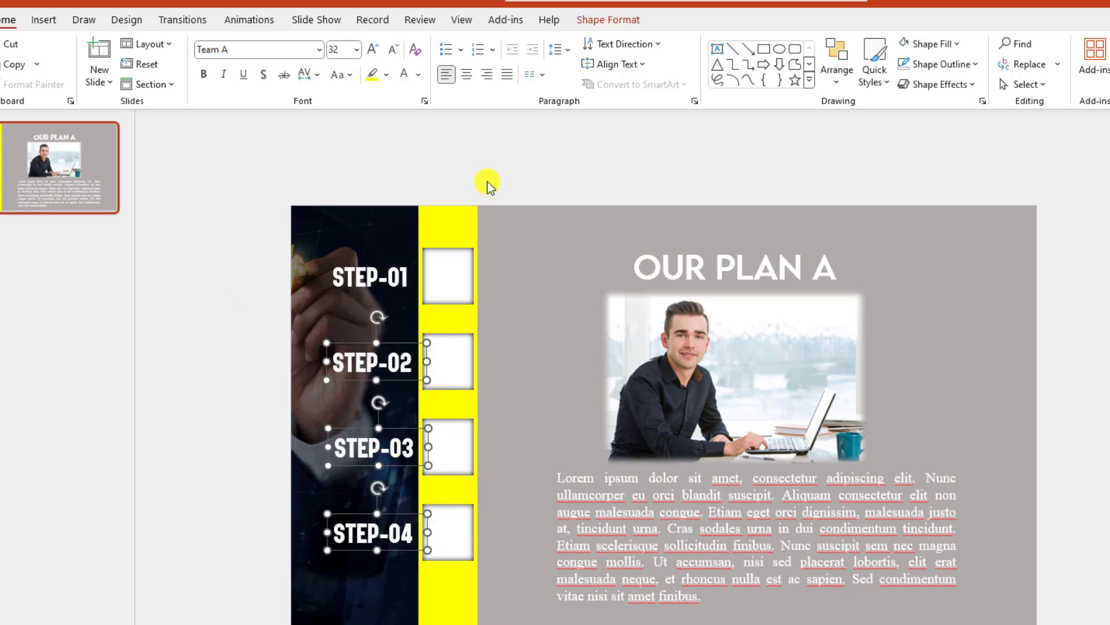
Turn the STEP-02 to STEP-04 labels grey and duplicate the slide
left_click(419, 75)
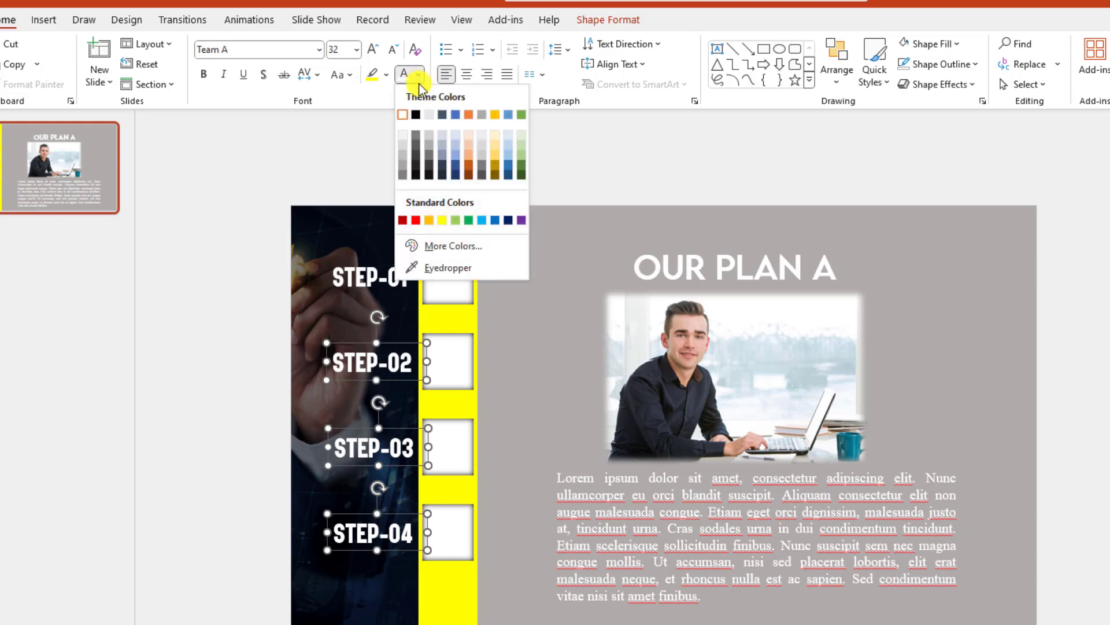
left_click(429, 157)
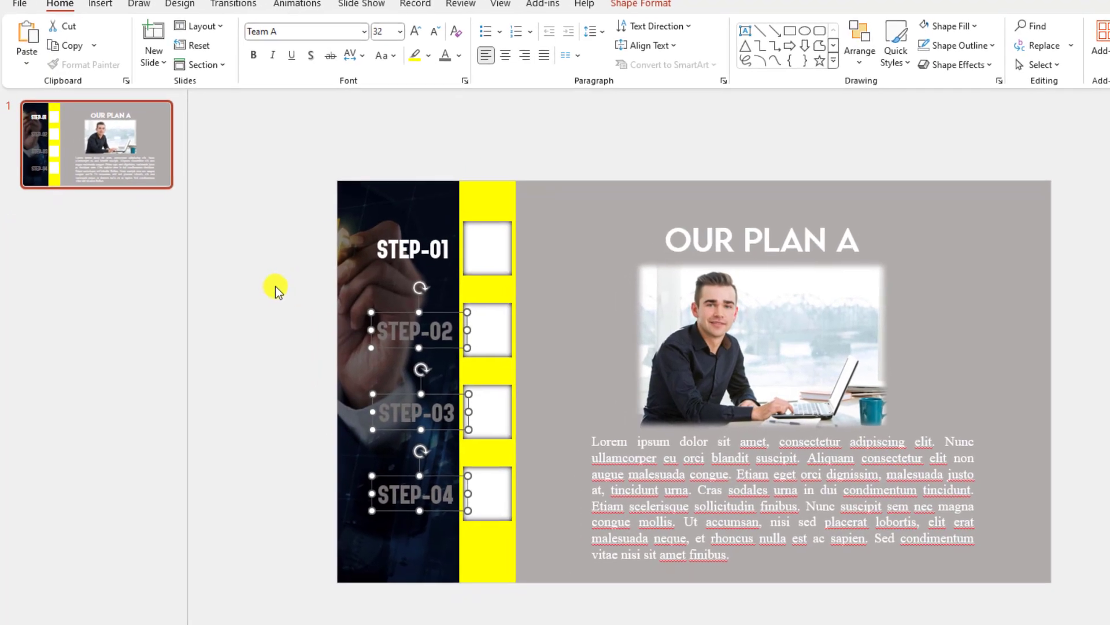
right_click(105, 137)
left_click(141, 277)
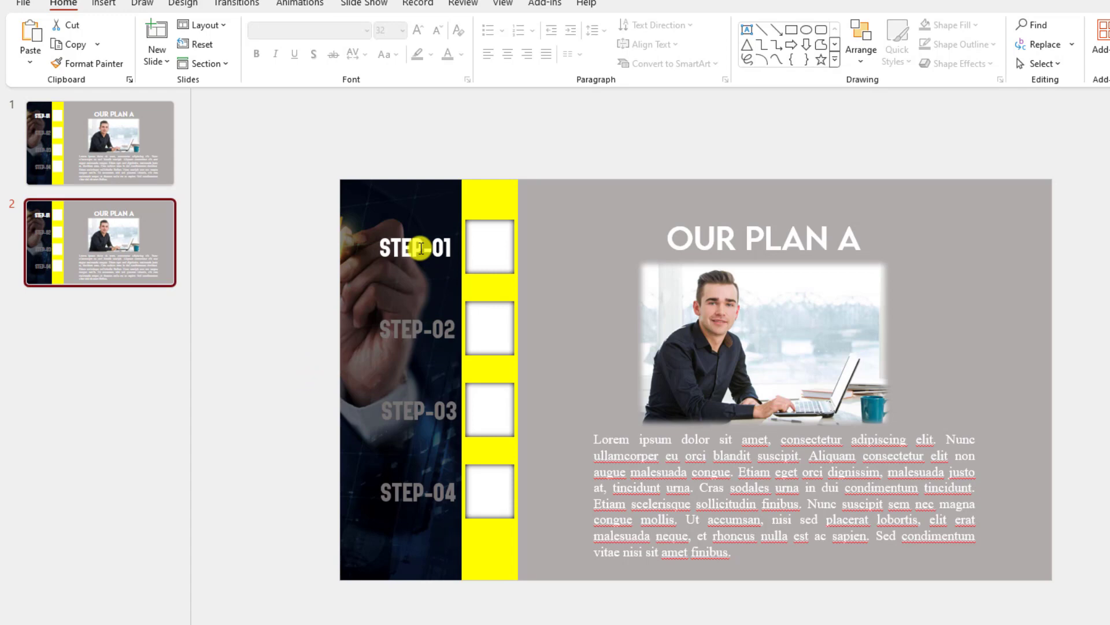
On slide 2, make STEP-01 grey and STEP-02 white
triple_click(422, 248)
left_click(462, 55)
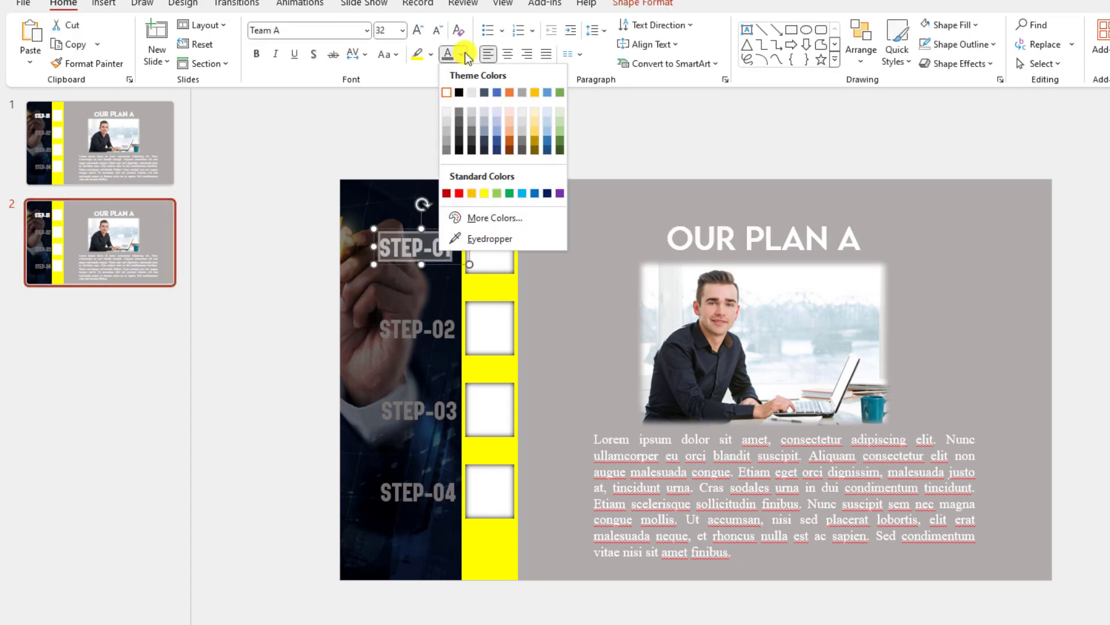
left_click(472, 136)
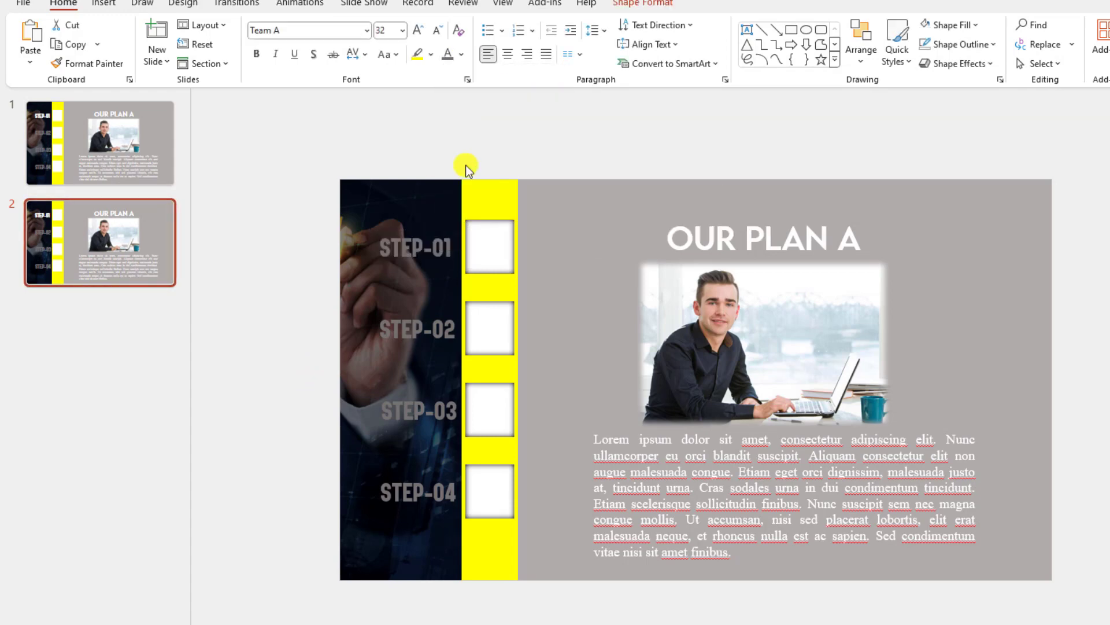
triple_click(416, 337)
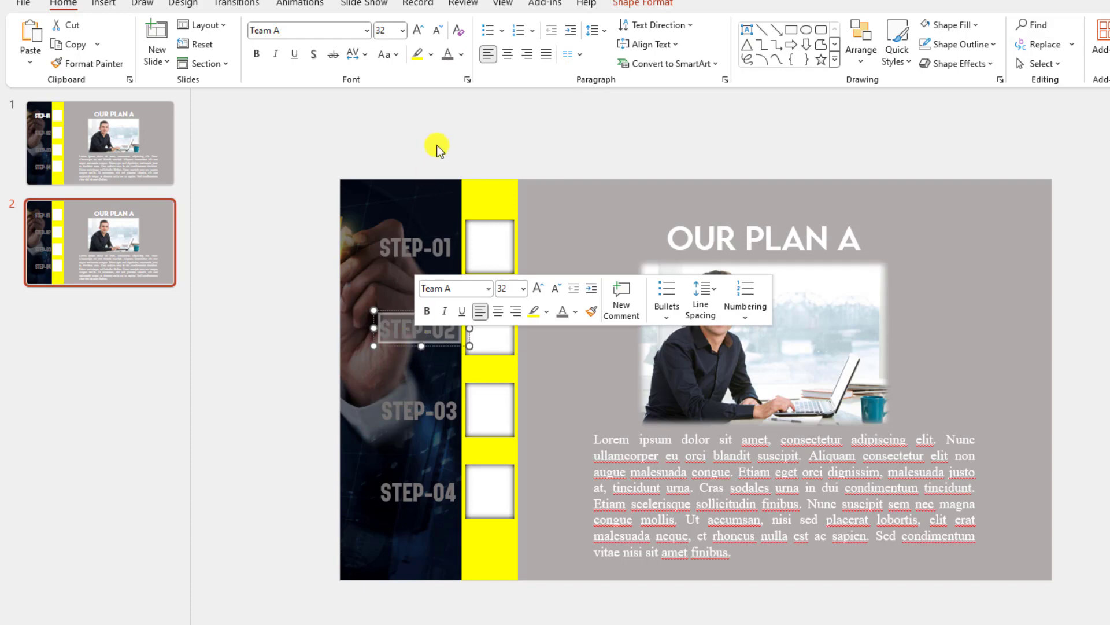
left_click(462, 56)
left_click(443, 95)
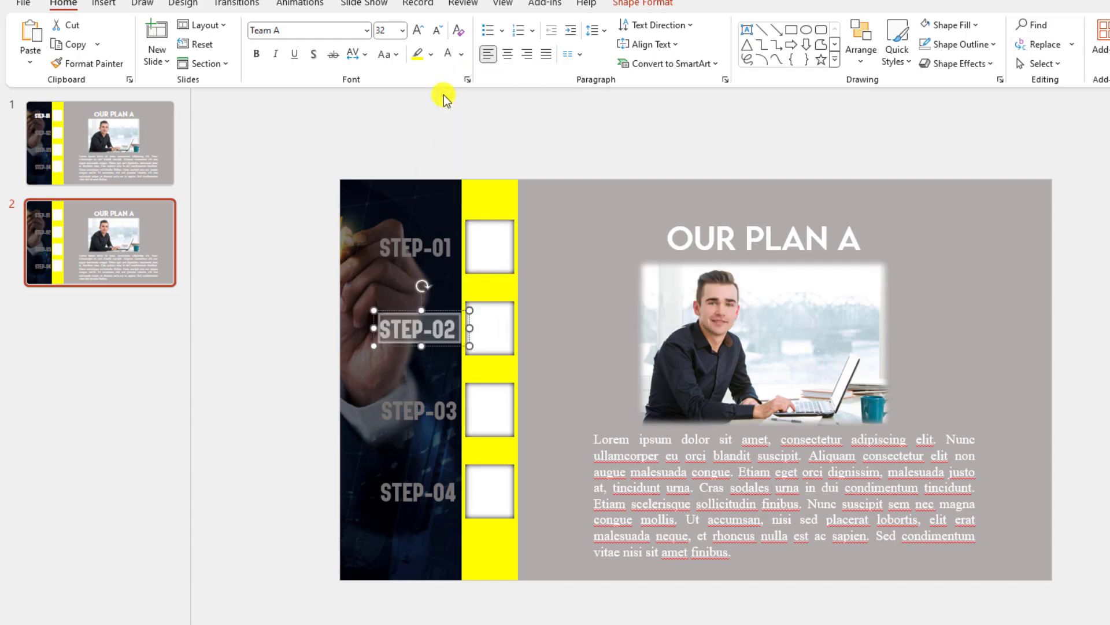
left_click(840, 241)
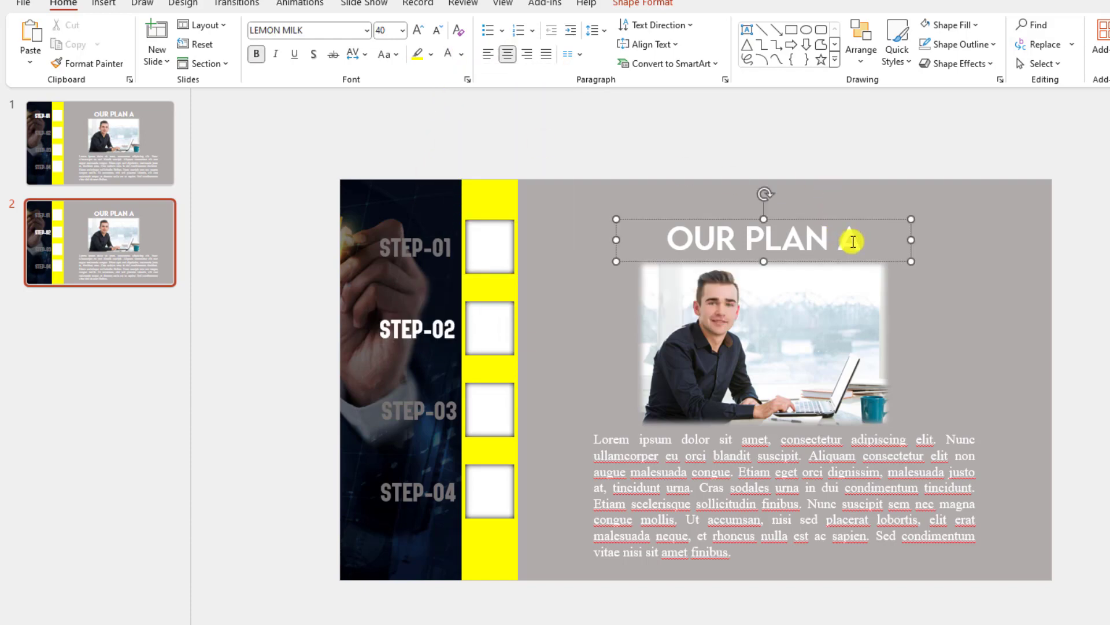
Retitle slide 2 OUR PLAN B and paste in the quick-brown-fox body text
key("Delete")
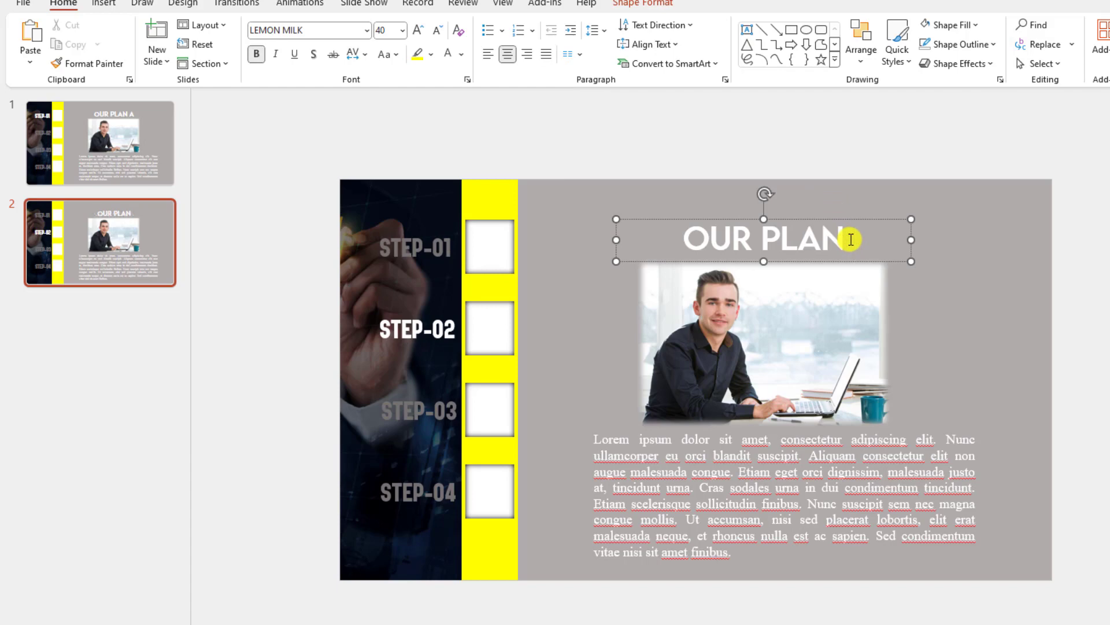
type("B")
left_click_drag(736, 556, 592, 441)
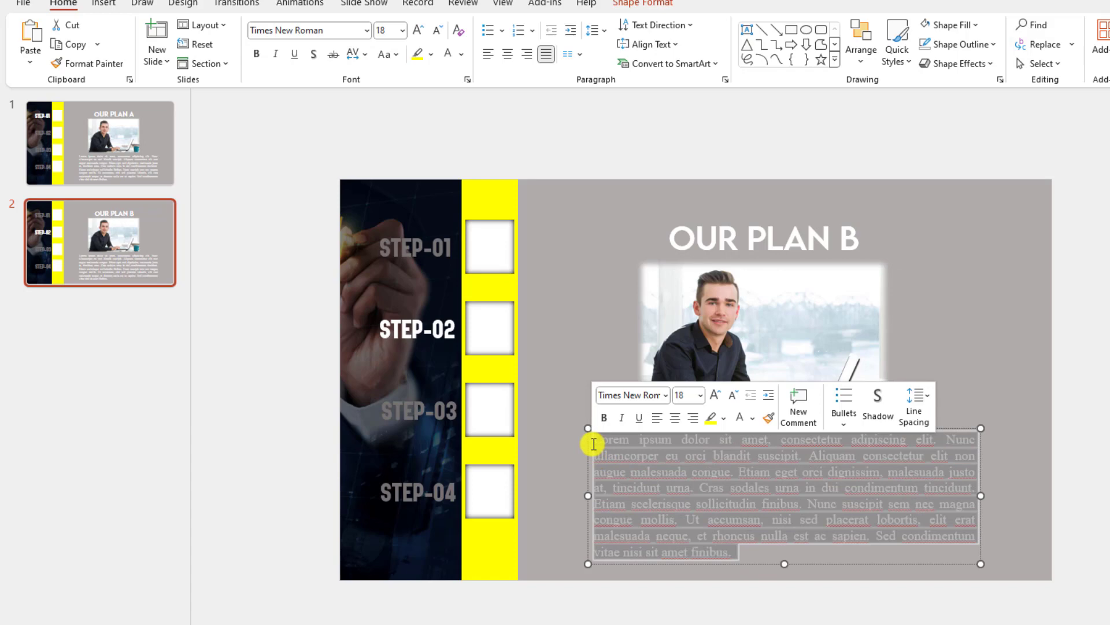
type("The quick brown fox jumps over the lazy dog. The quick brown fox jumps over the lazy dog. The quick brown fox jumps over the lazy dog. The quick brown fox jumps over the lazy dog. The quick brown fox jumps over the lazy dog.  The quick brown fox jumps over the lazy dog. The quick brown fox jumps over the lazy dog.")
left_click(885, 503)
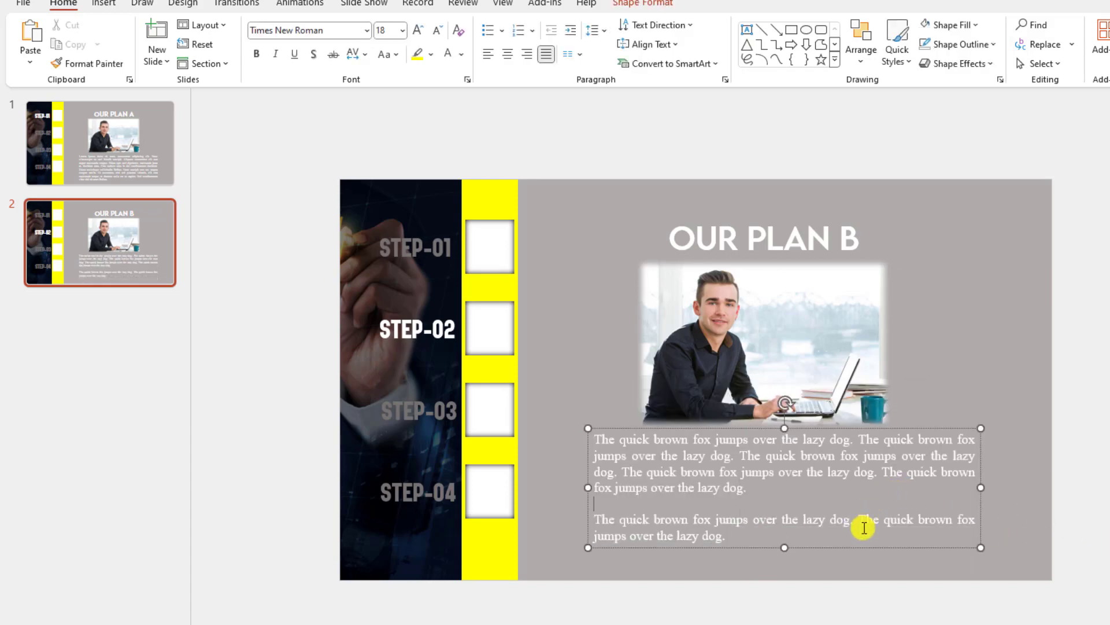
left_click(850, 550)
left_click(847, 488)
Replace the man-at-laptop photo with the forest image from this computer
left_click(774, 346)
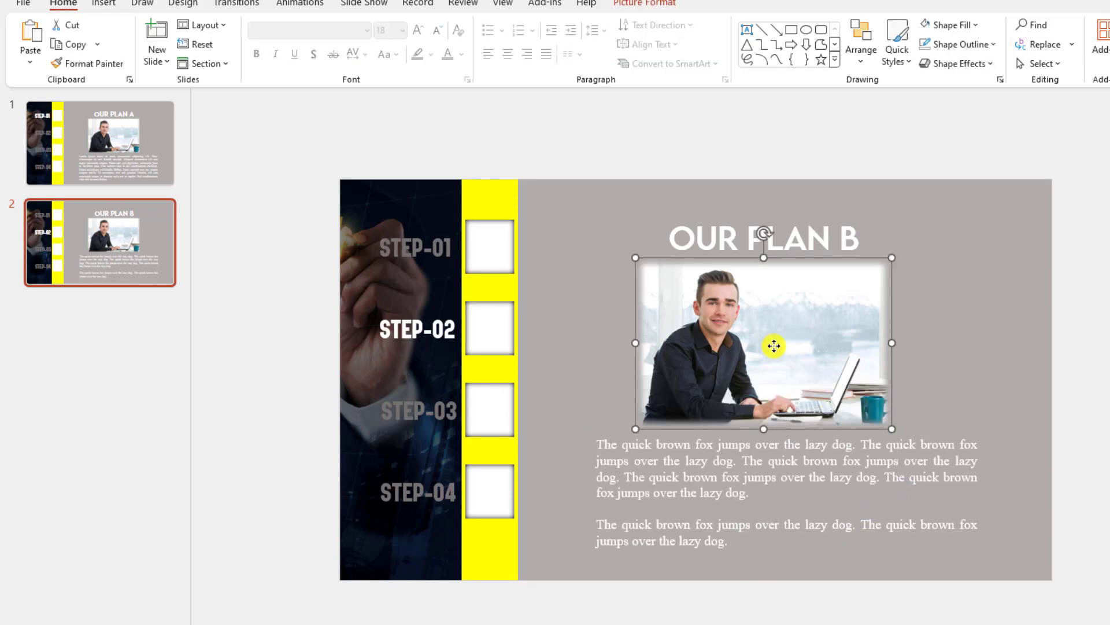
right_click(750, 317)
mouse_move(890, 441)
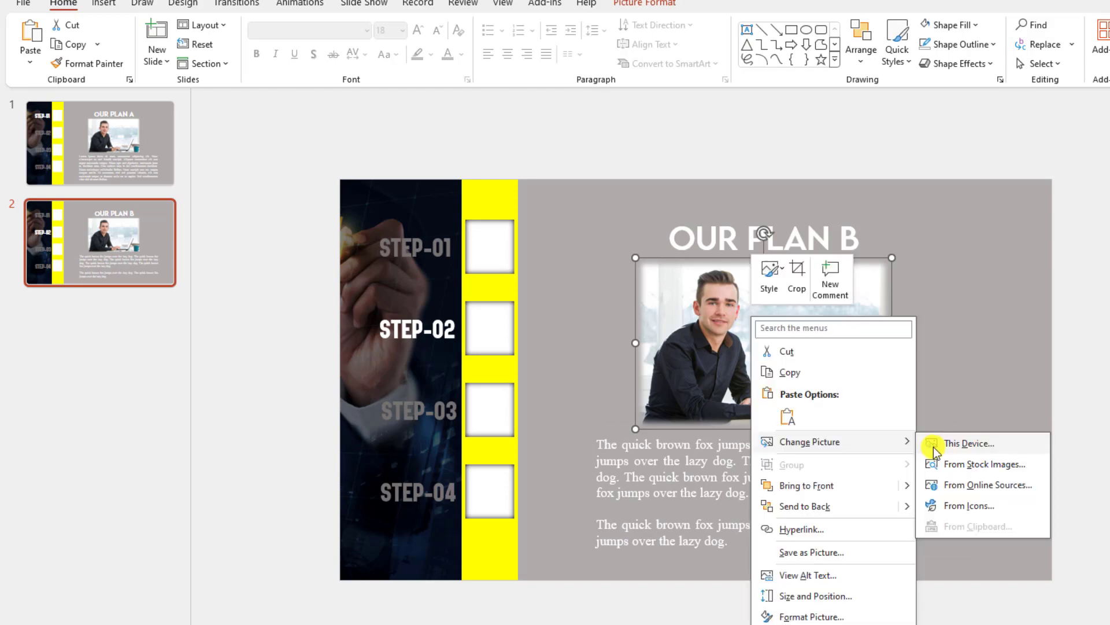
left_click(793, 323)
right_click(796, 321)
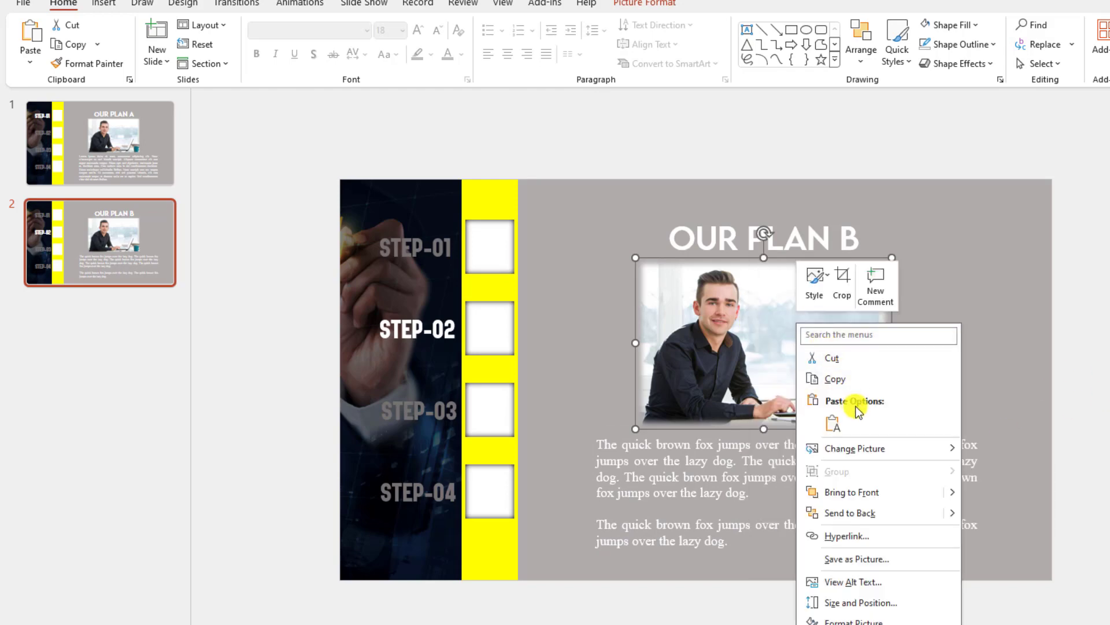
mouse_move(869, 449)
left_click(999, 447)
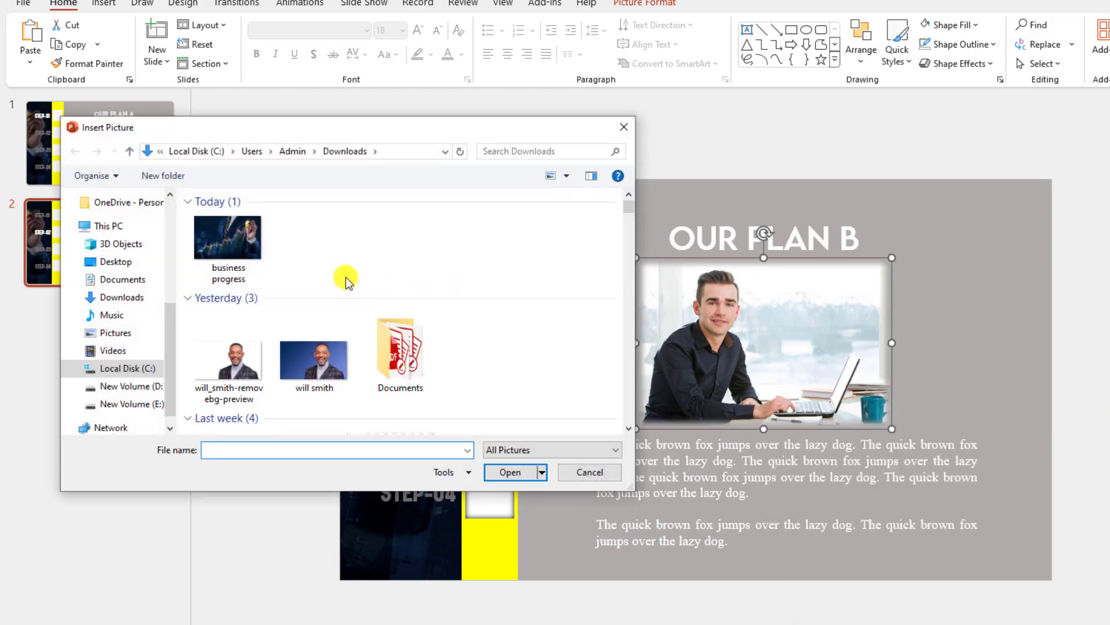
scroll(312, 333, "down", 5)
double_click(399, 361)
left_click(974, 341)
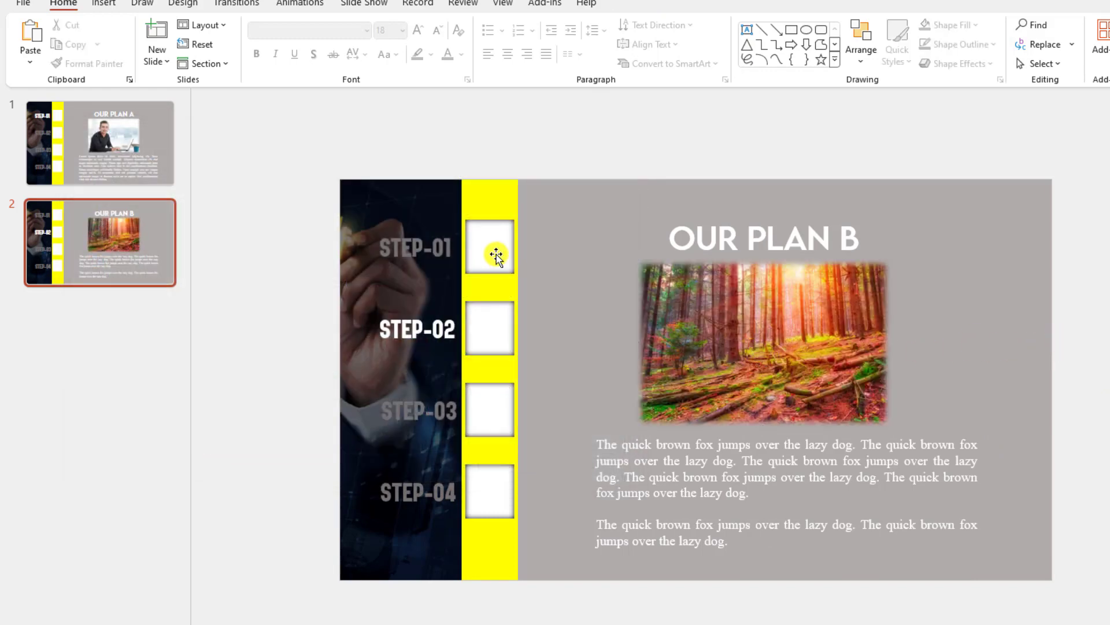
left_click(504, 257)
Delete the STEP-01 white box on slide 2, then duplicate the slide
key("Delete")
right_click(112, 255)
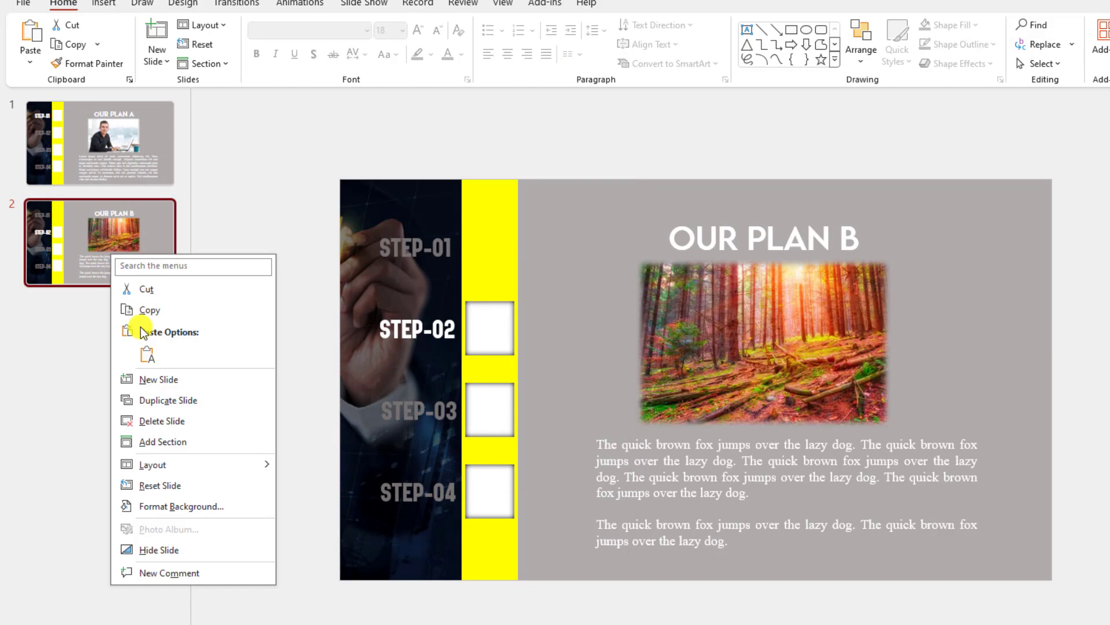
left_click(167, 400)
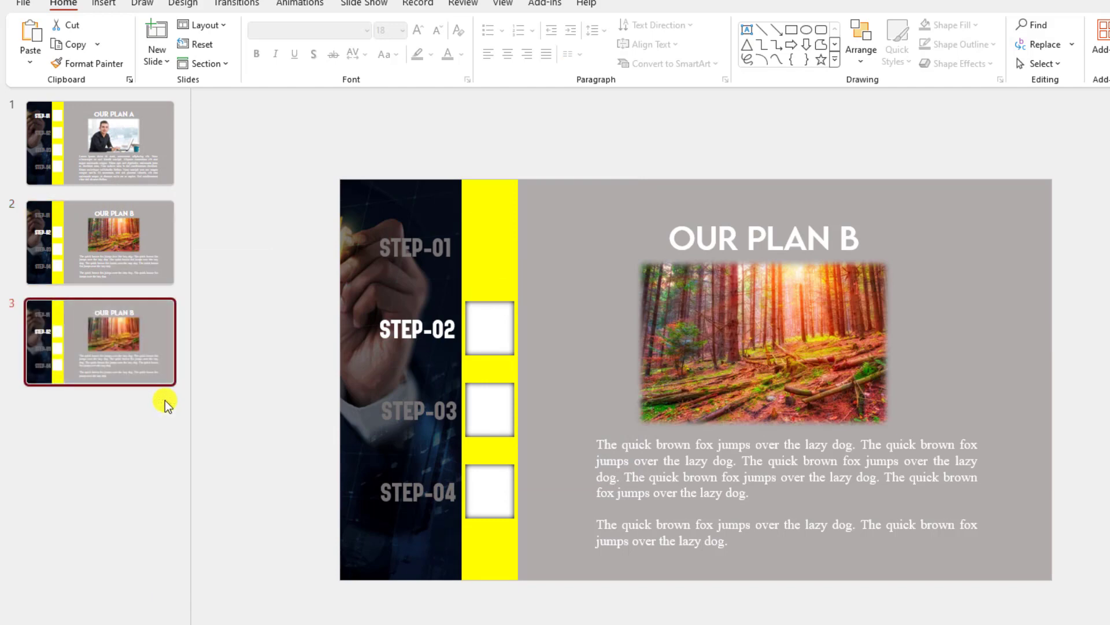
On slide 3, make STEP-02 grey and STEP-03 white
left_click(436, 329)
double_click(416, 330)
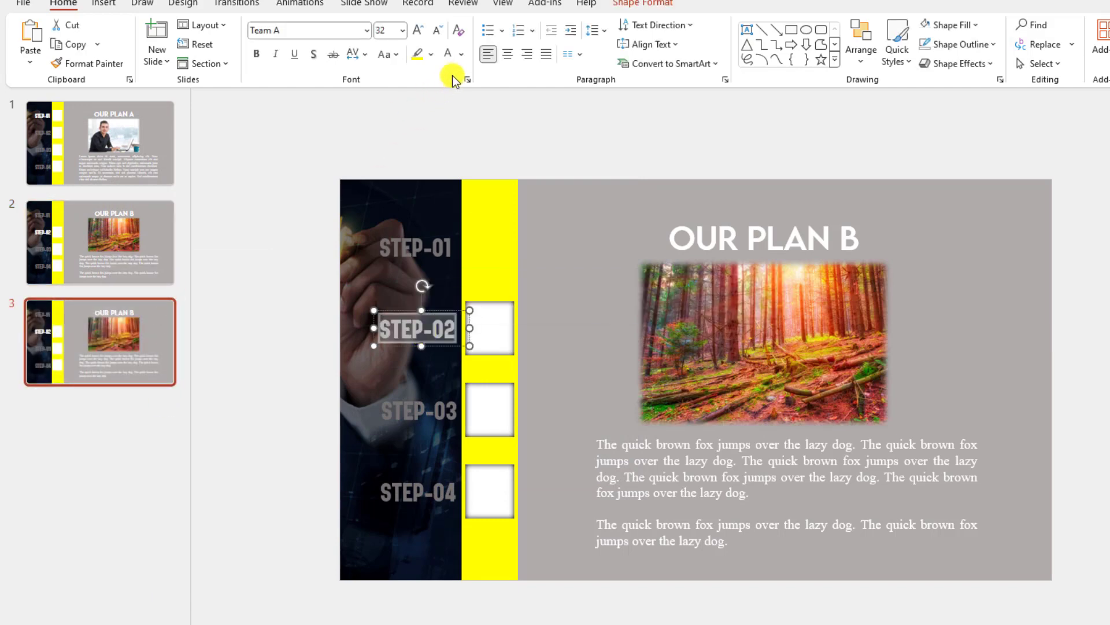
left_click(462, 54)
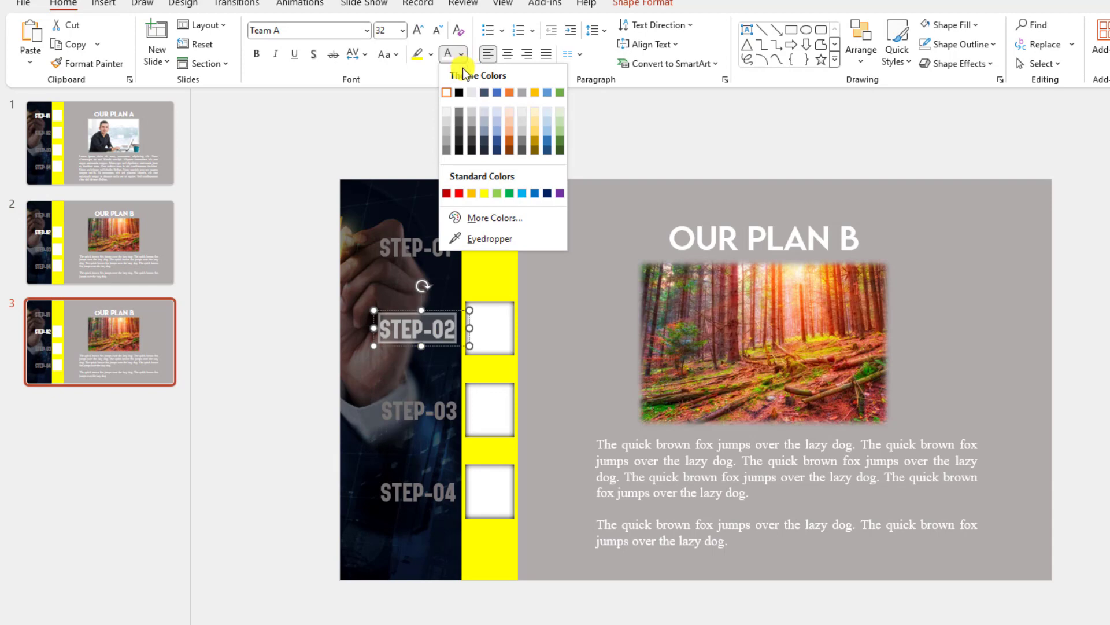
left_click(471, 135)
left_click(410, 418)
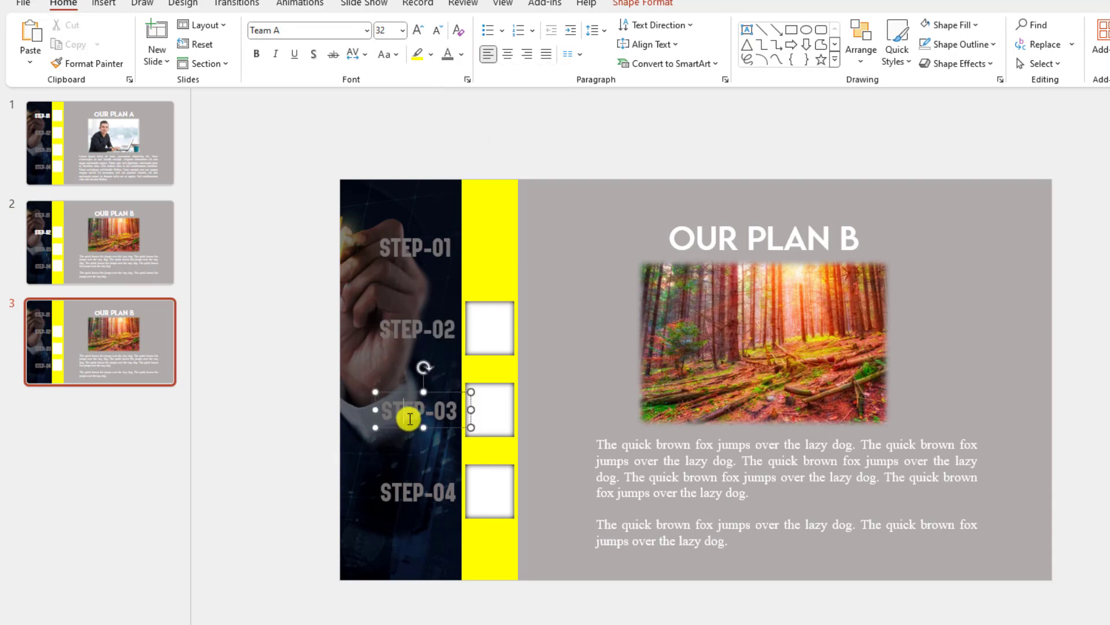
triple_click(409, 419)
left_click(461, 54)
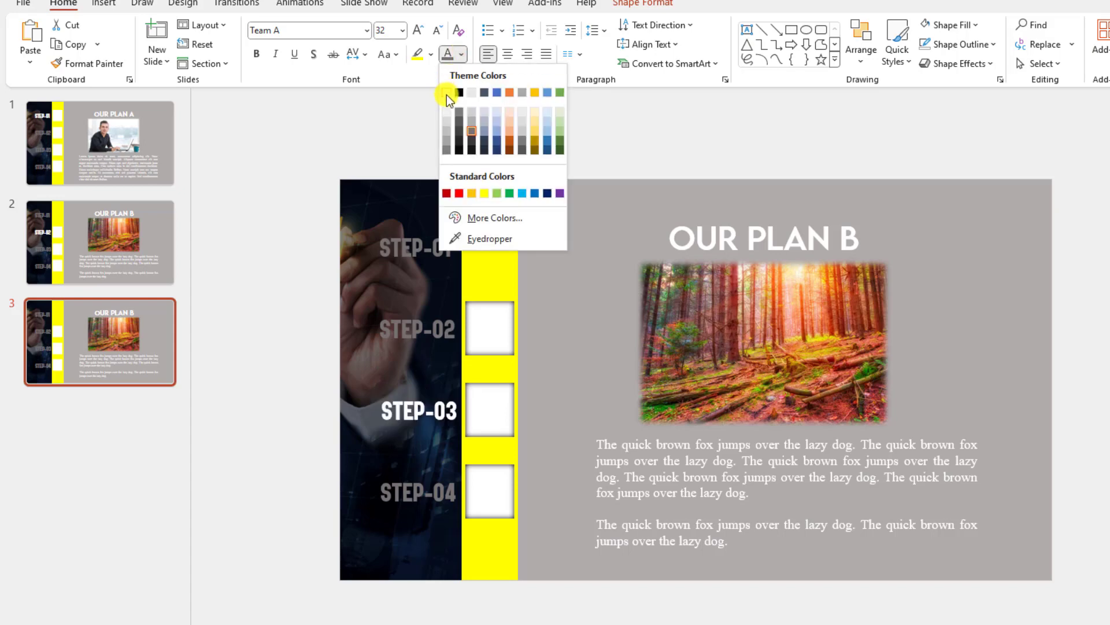
left_click(447, 94)
Change the title to OUR PLAN C and swap the forest photo for the tree image
left_click(750, 319)
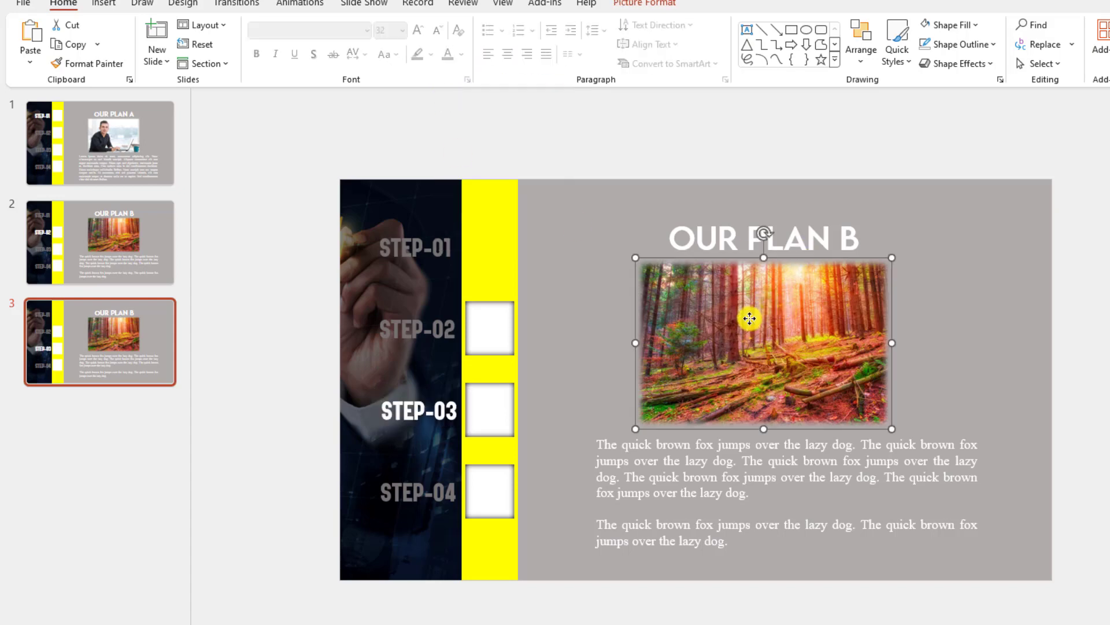
double_click(854, 235)
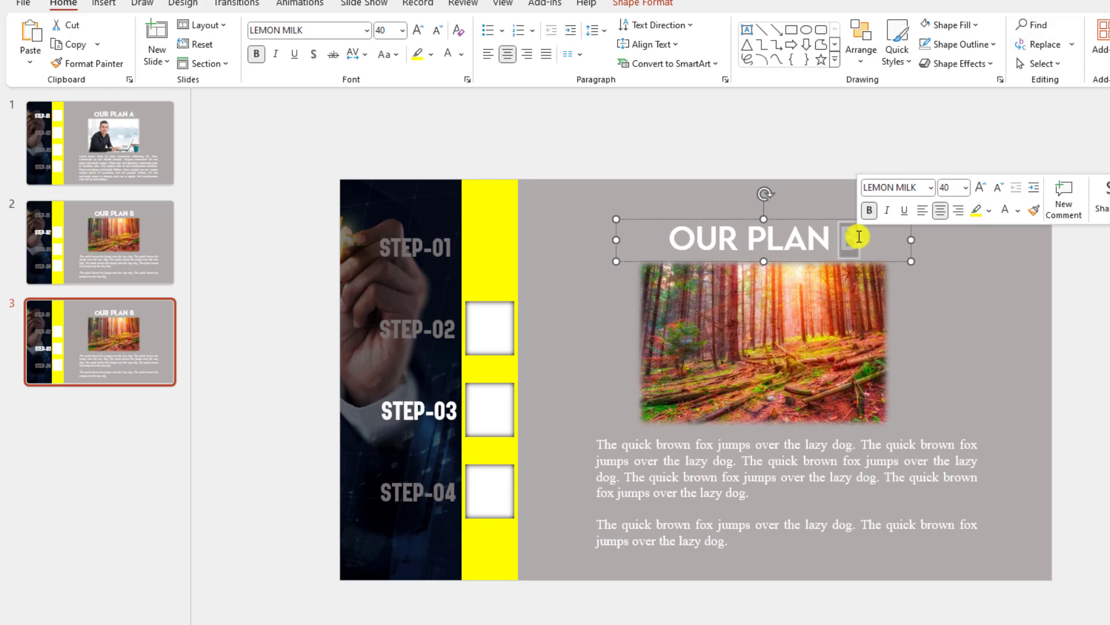
type("C")
right_click(803, 325)
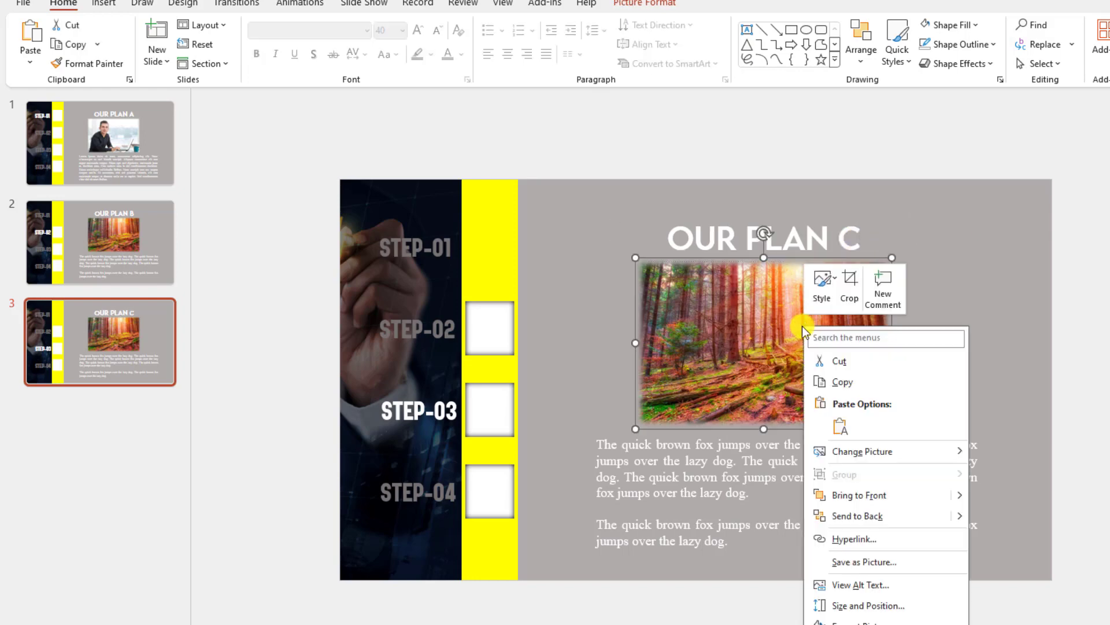
mouse_move(897, 451)
left_click(1018, 455)
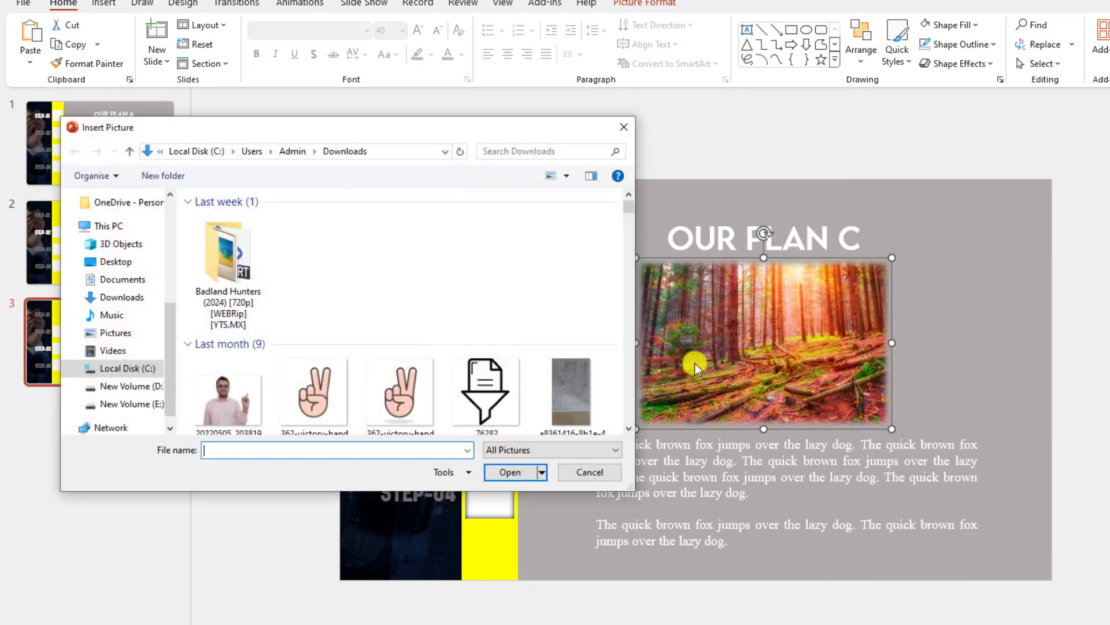
scroll(390, 321, "down", 5)
left_click(325, 356)
double_click(324, 356)
Paste Lorem ipsum body text and delete the white box beside STEP-02
left_click_drag(730, 541, 591, 436)
type("Lorem ipsum dolor sit amet, consectetur adipiscing elit. Nunc ullamcorper eu orci blandit suscipit. Aliquam consectetur elit non augue malesuada congue. Etiam eget orci dignissim, malesuada justo at, tincidunt urna. Cras sodales urna in dui condimentum tincidunt. Etiam scelerisque sollicitudin finibus. Nunc suscipit sem nec magna congue mollis. Ut accumsan, nisi sed placerat lobortis, elit erat malesuada neque, et rhoncus nulla est ac sapien. Sed condimentum vitae nisi sit amet finibus.")
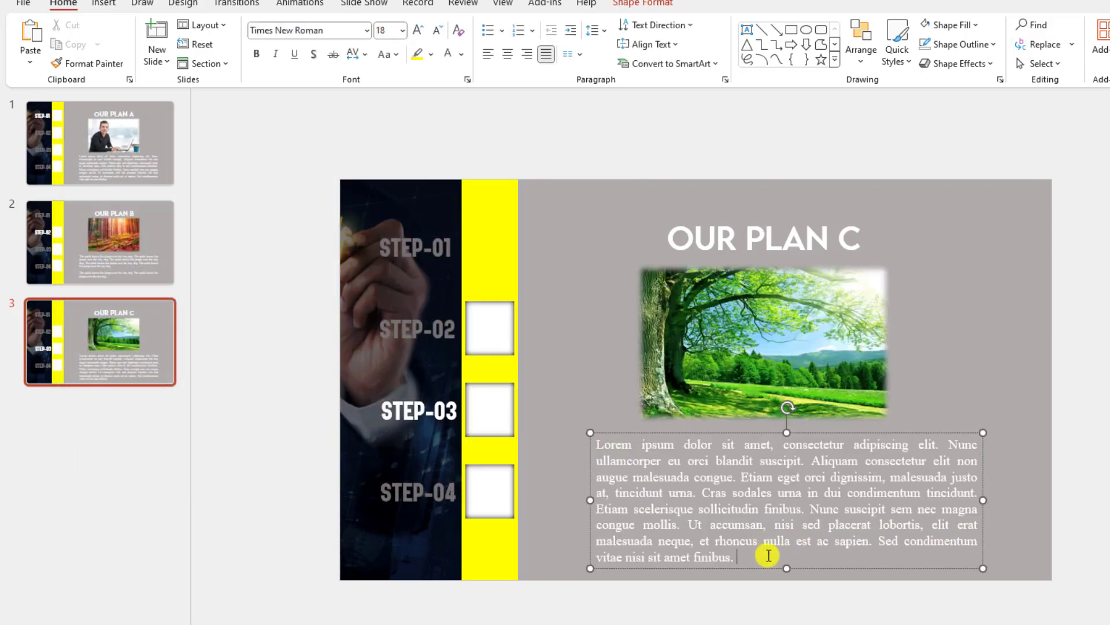
left_click(800, 623)
left_click(483, 326)
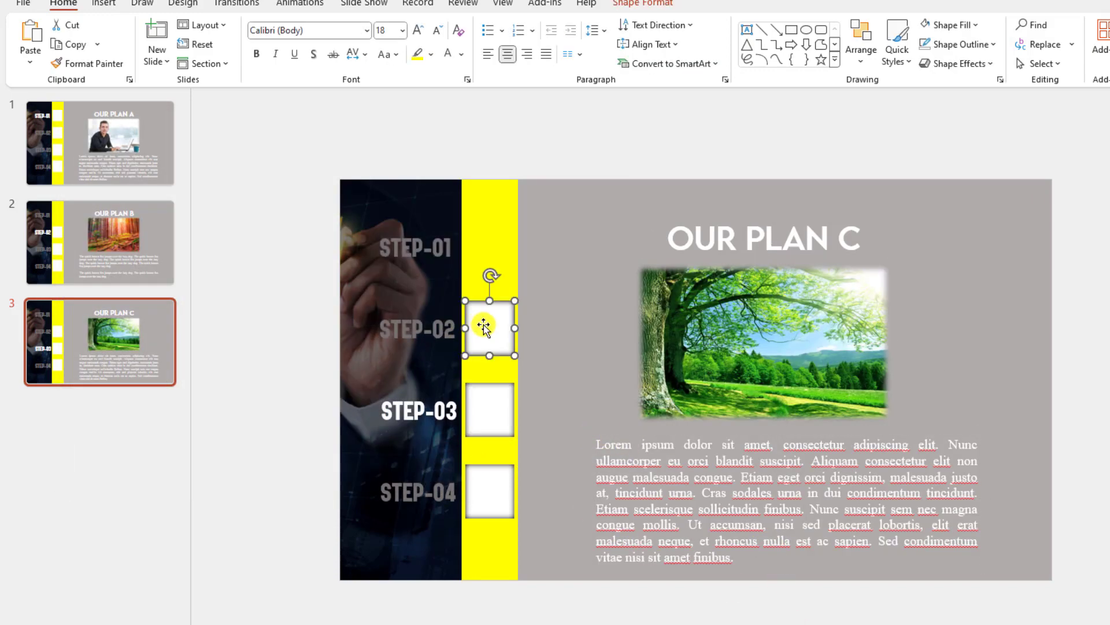
key("Delete")
Duplicate slide 3 as slide 4 and make STEP-04 white and STEP-03 grey
right_click(129, 360)
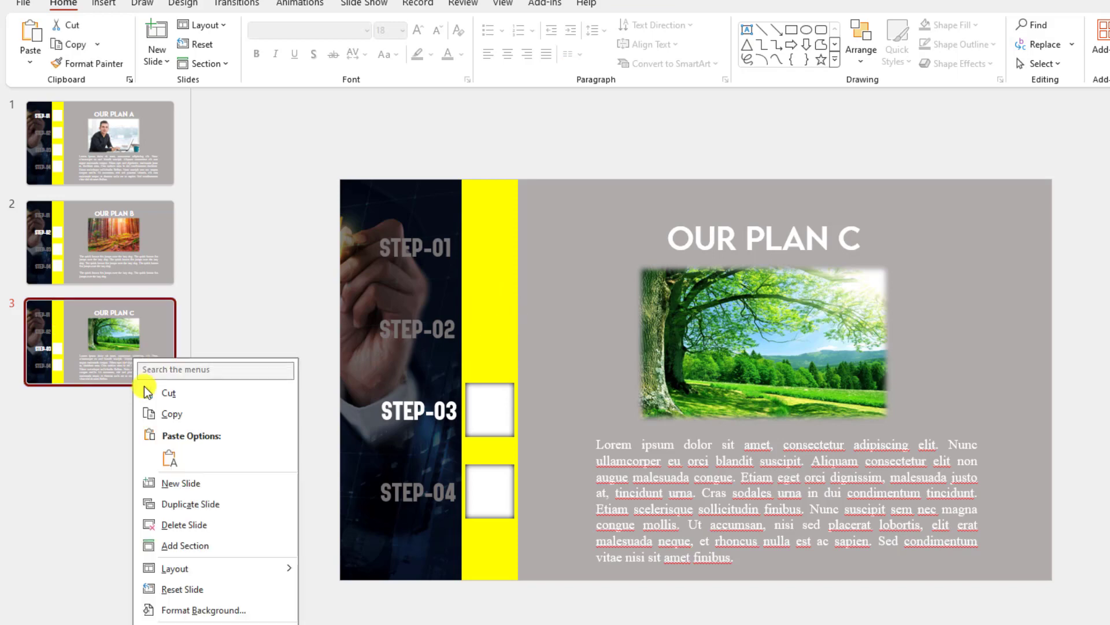
left_click(178, 436)
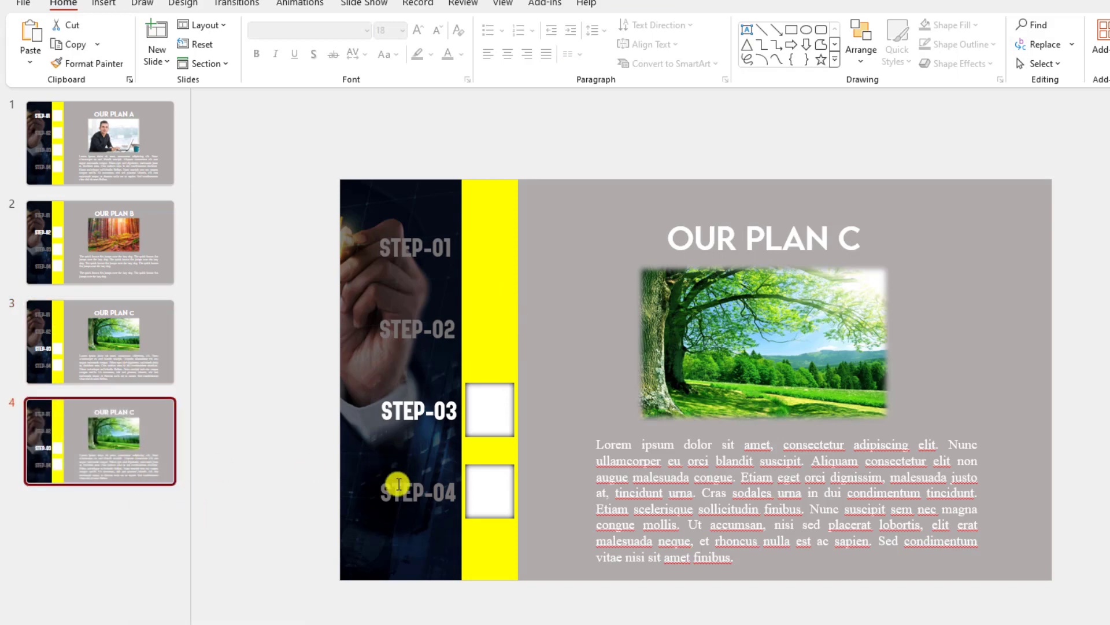
left_click(404, 491)
double_click(404, 490)
left_click(461, 54)
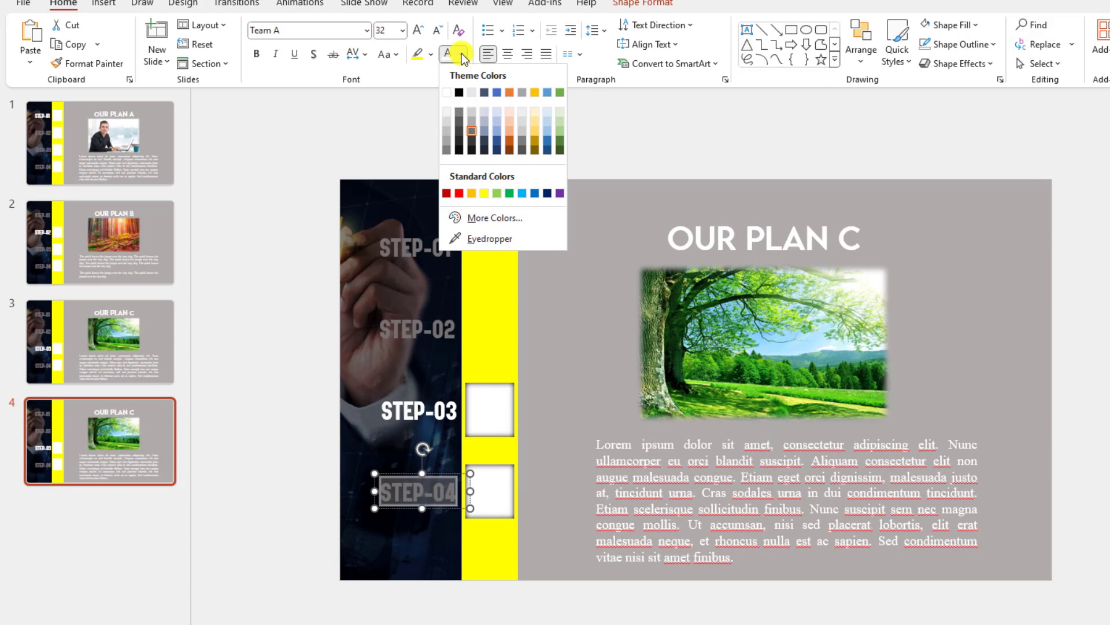
left_click(451, 89)
double_click(411, 415)
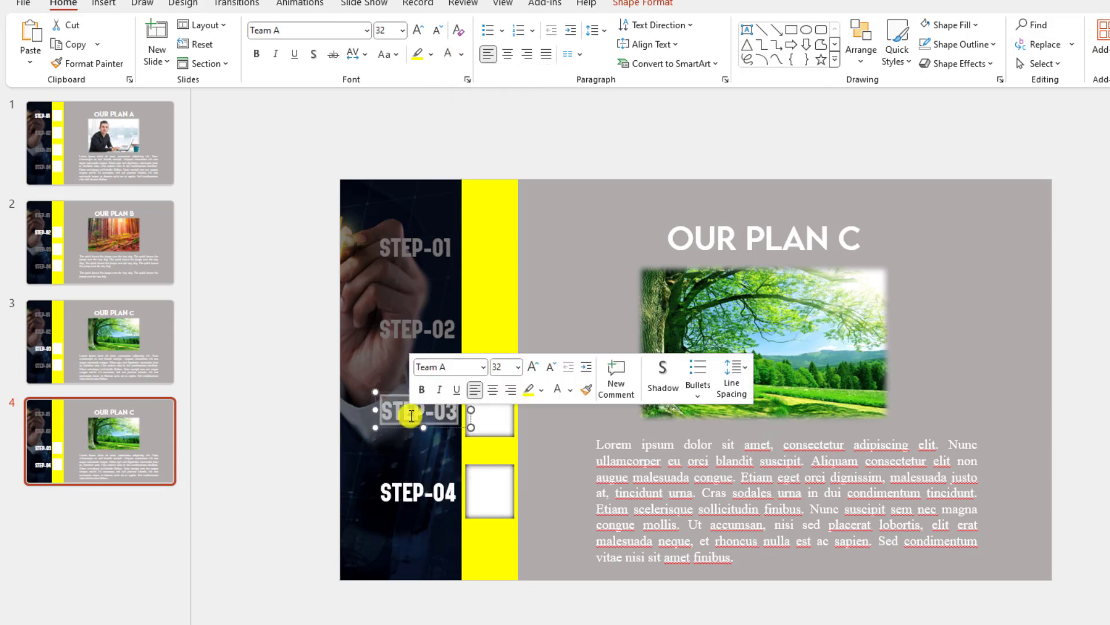
left_click(461, 54)
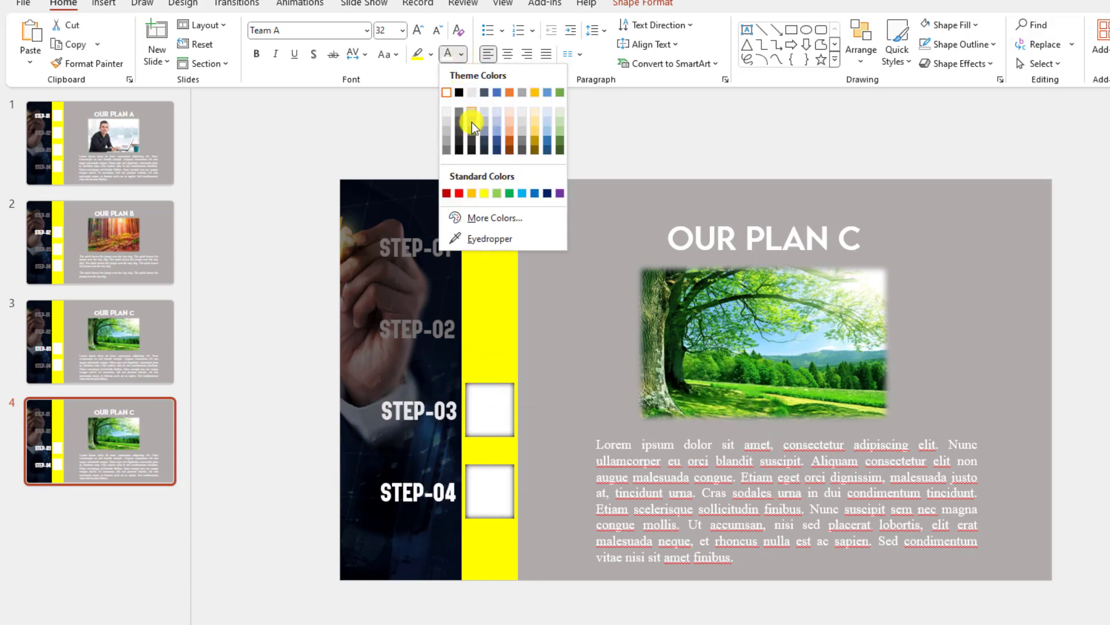
left_click(473, 142)
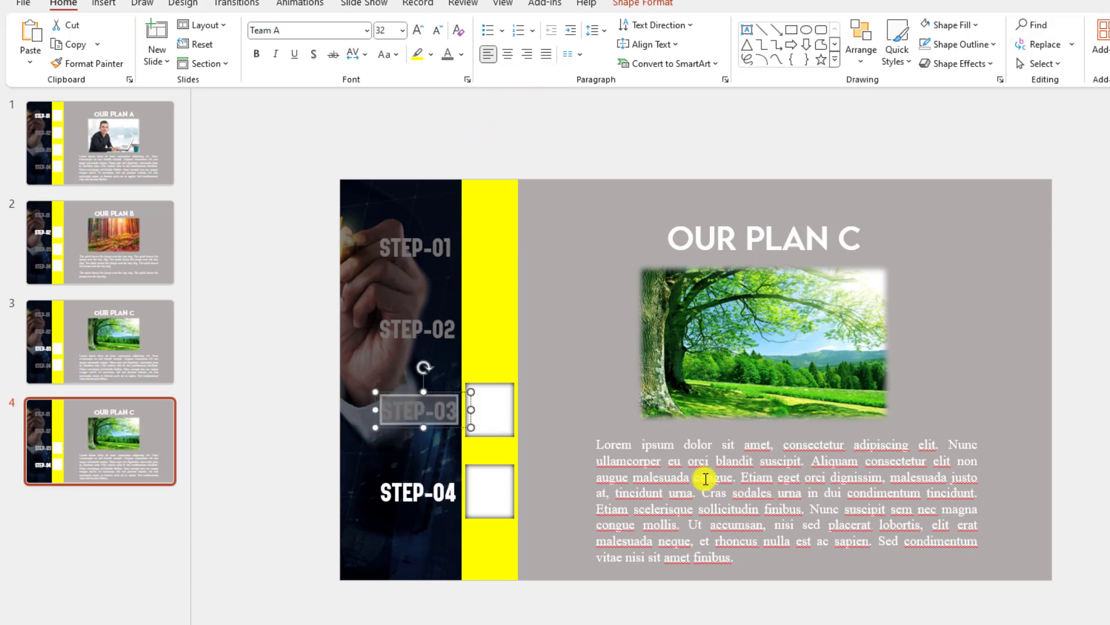
Replace the tree photo with the pink computer-desk photo from this computer
left_click(740, 370)
right_click(739, 370)
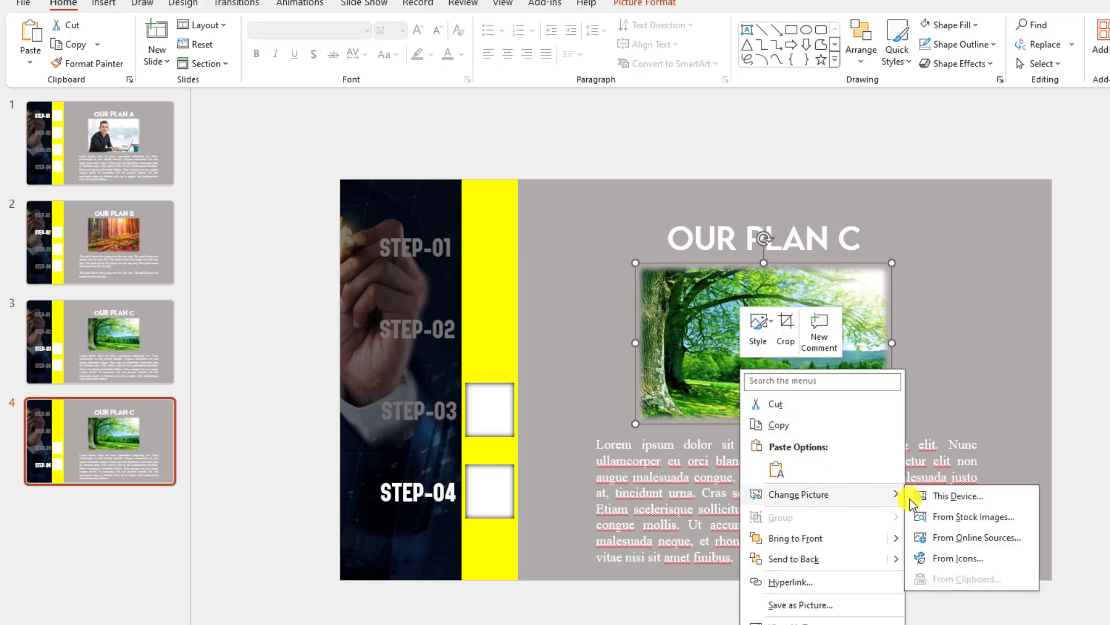
left_click(932, 499)
scroll(341, 319, "down", 5)
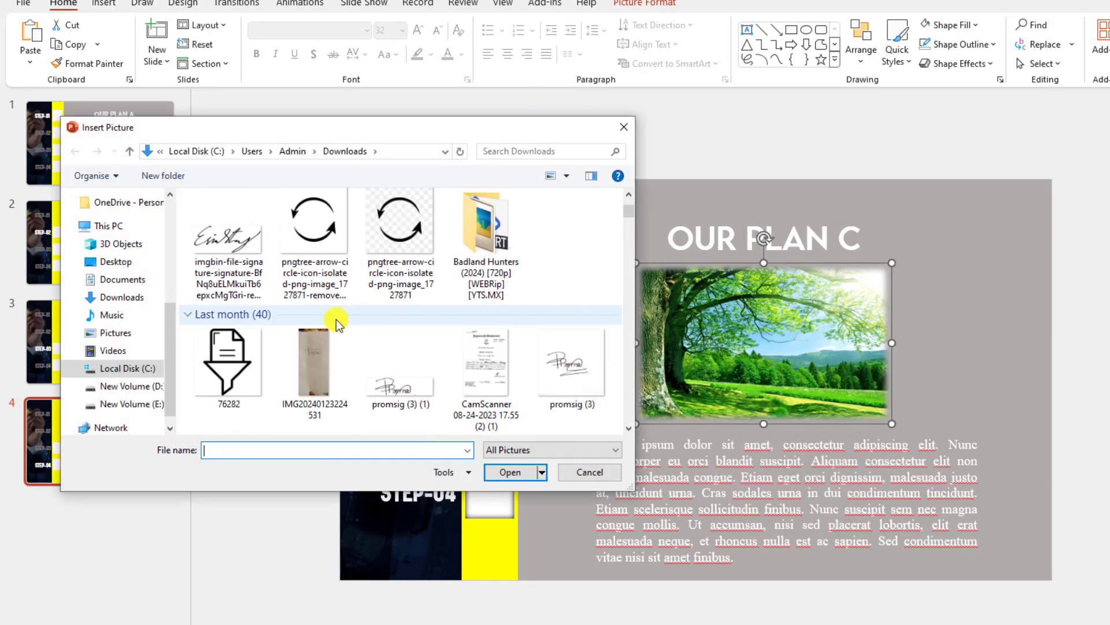
scroll(335, 319, "down", 2)
double_click(335, 321)
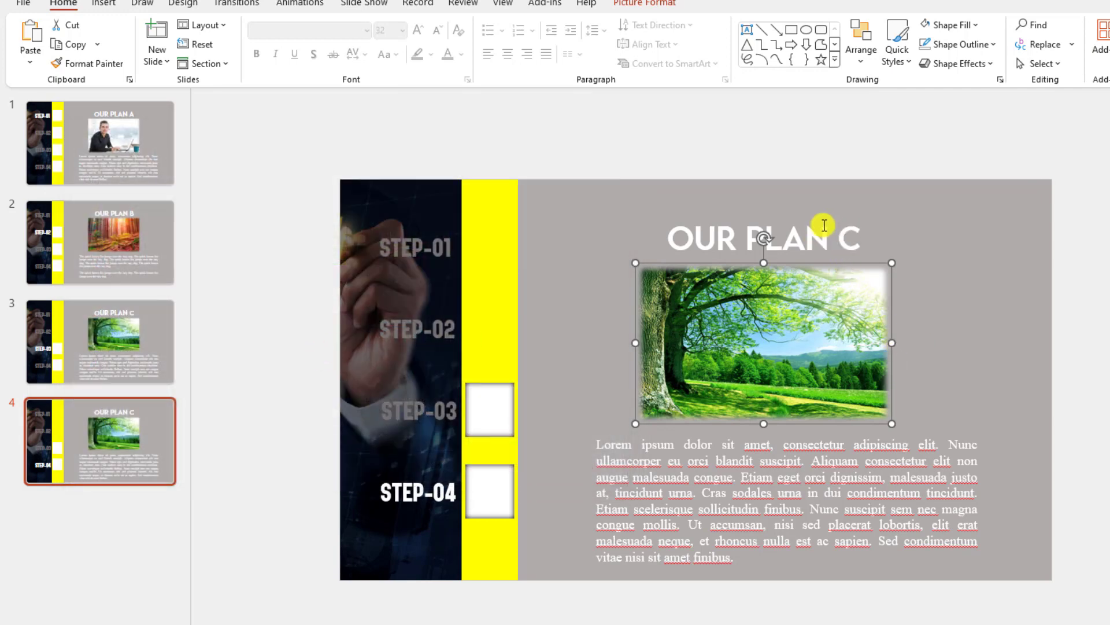
Retitle the slide OUR PLAN D and regenerate the body text with =rand()
left_click(852, 238)
double_click(852, 238)
type("D")
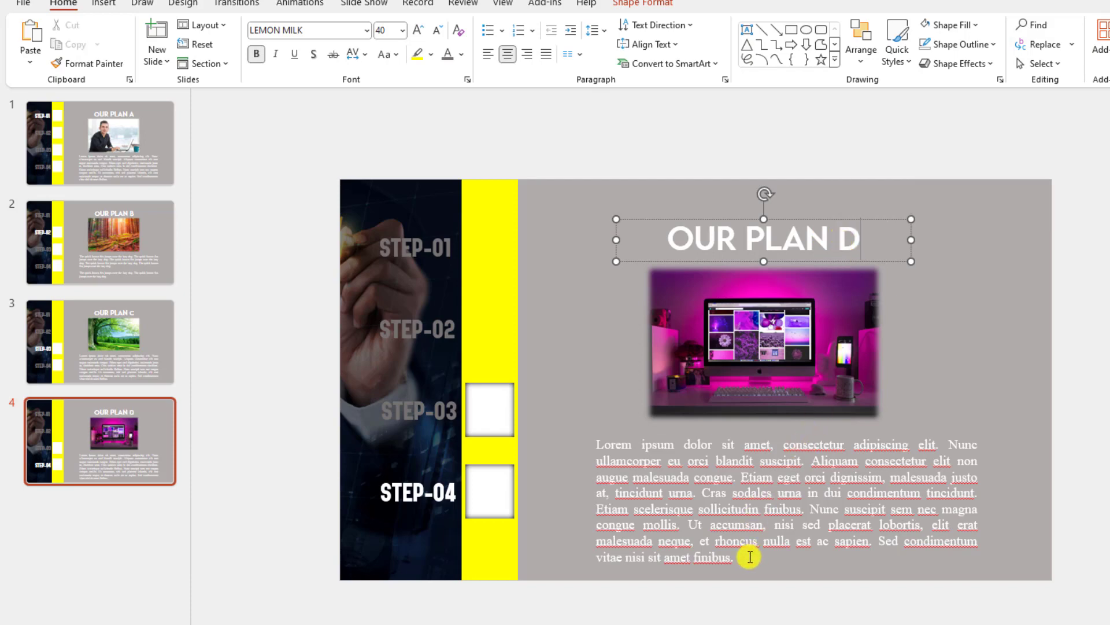
left_click_drag(751, 557, 545, 441)
key("Delete")
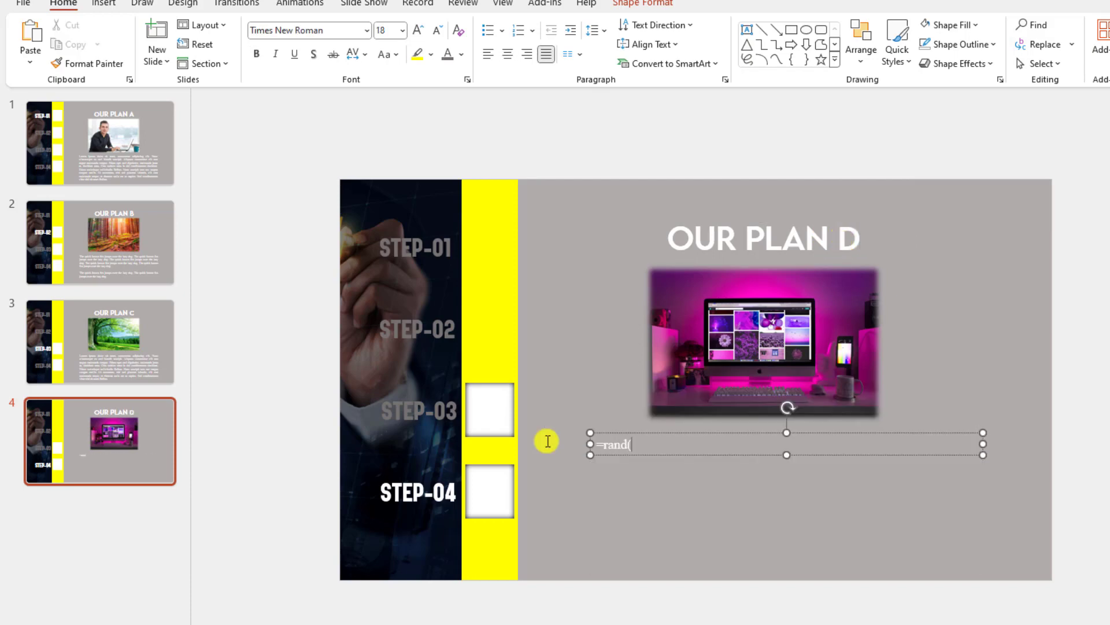
type("=rand()")
key("Return")
Delete the STEP-03 white box and return to slide 1
left_click(494, 413)
key("Delete")
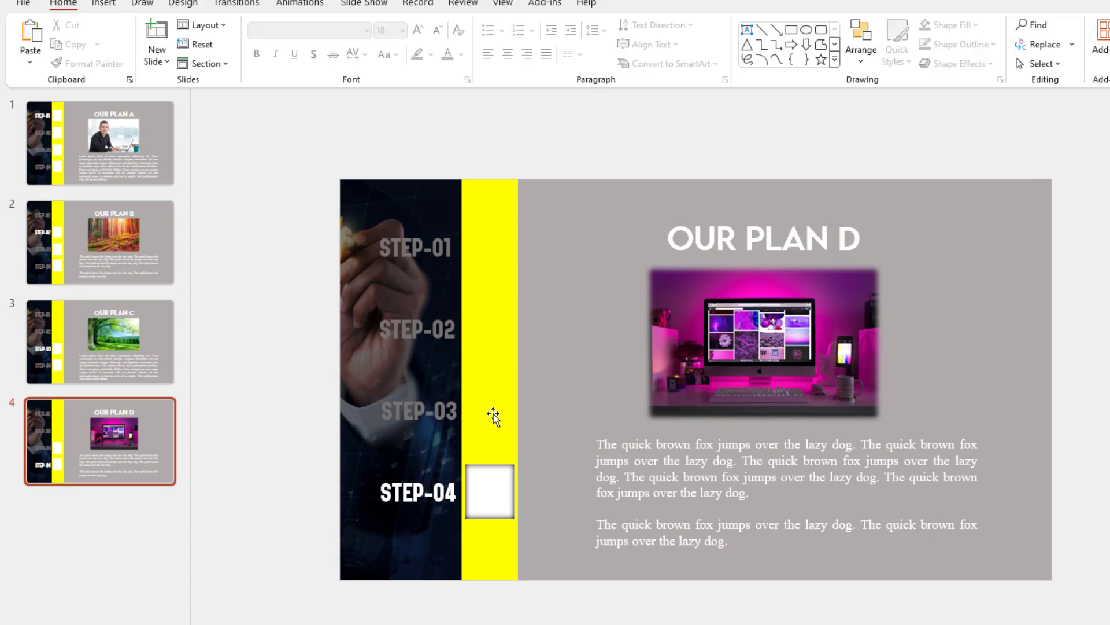
left_click(159, 165)
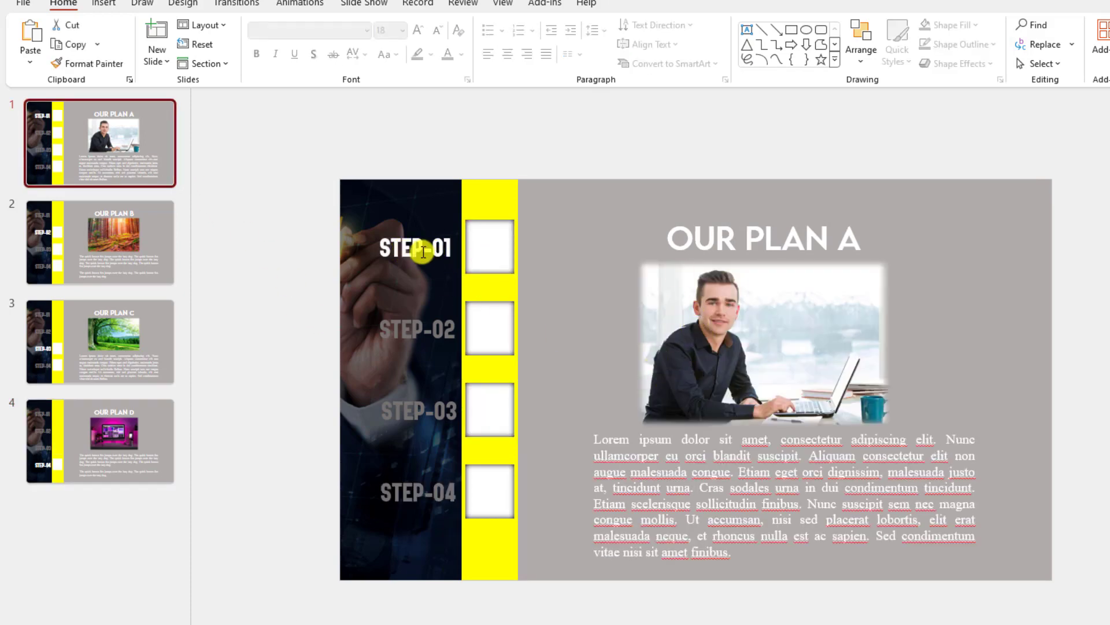
On slide 1, delete the STEP-02, STEP-03 and STEP-04 white boxes
left_click(422, 249)
left_click(488, 243)
left_click(499, 325)
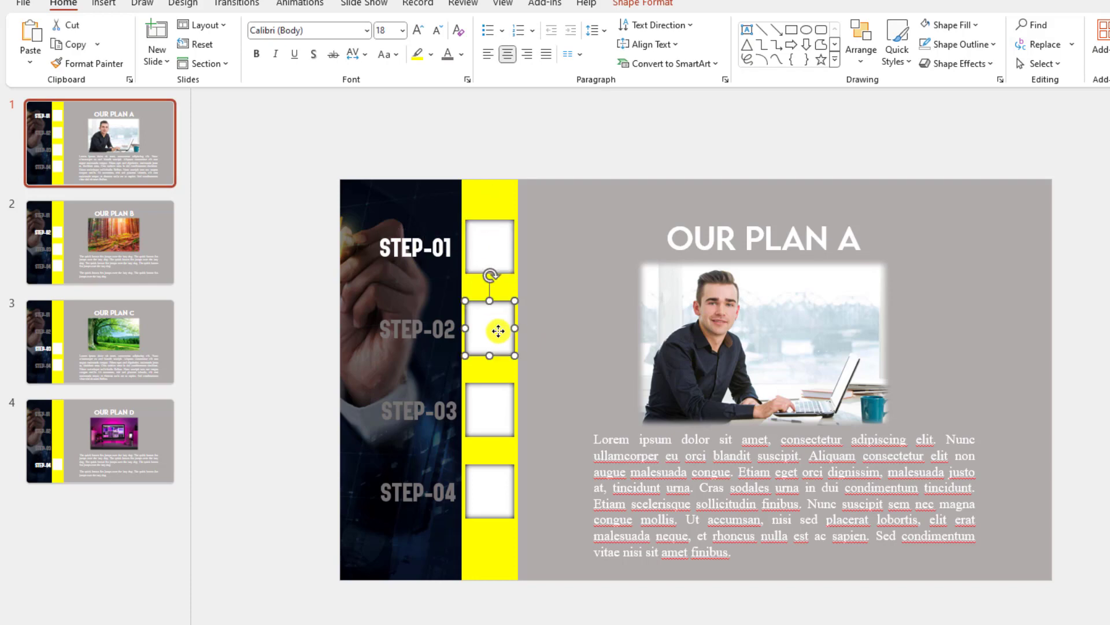
key("Delete")
left_click(499, 401)
key("Delete")
left_click(496, 473)
key("Delete")
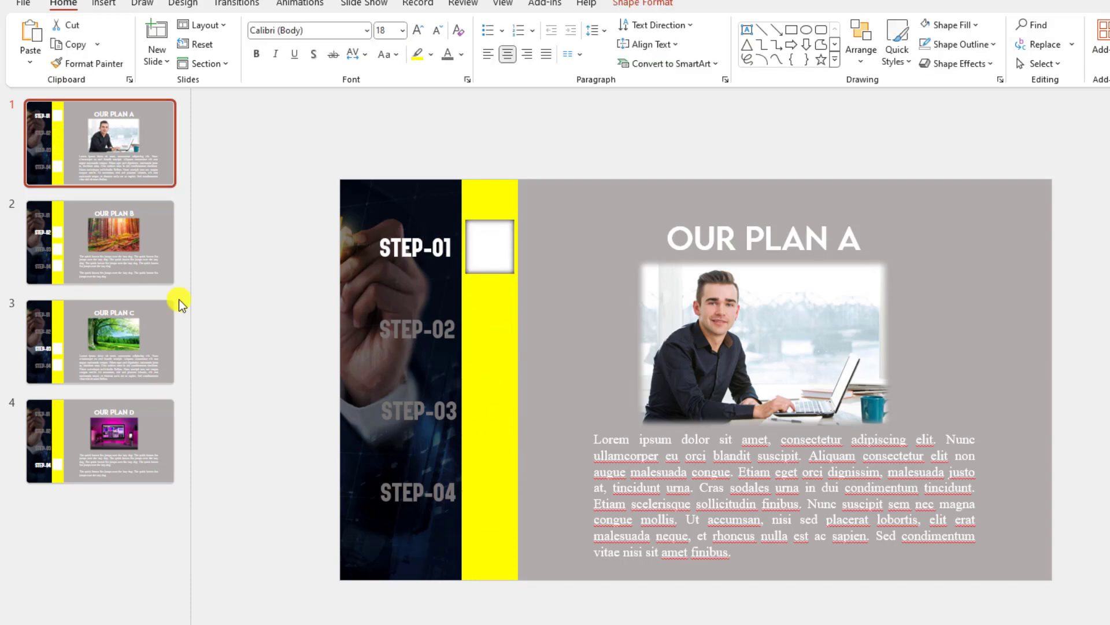
Delete the later steps' white boxes on slides 2 and 3
left_click(128, 265)
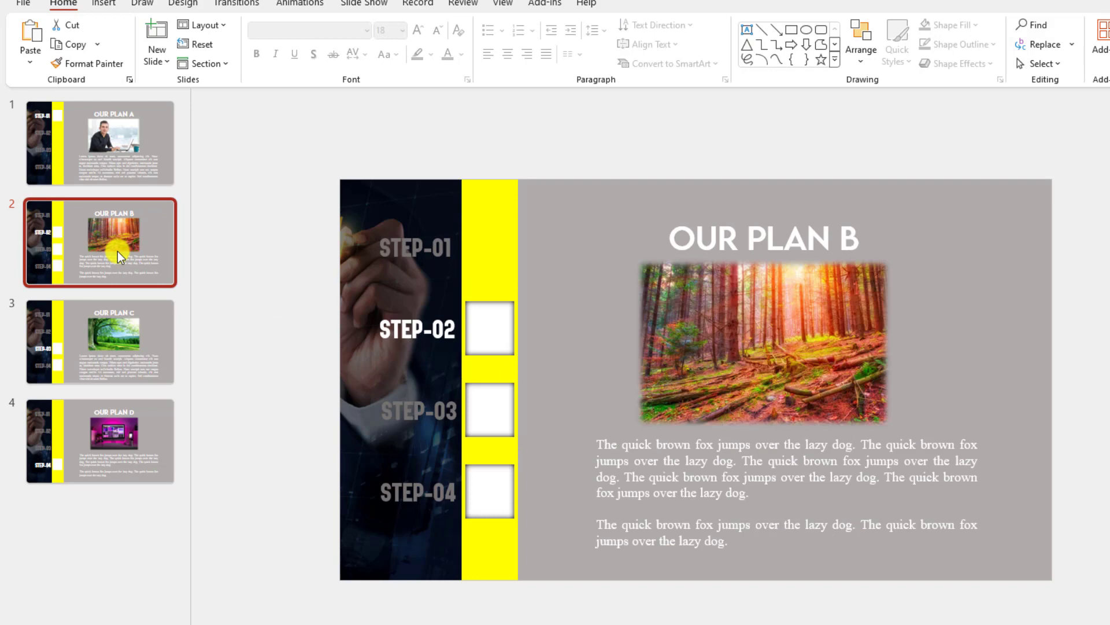
left_click(503, 409)
key("Delete")
left_click(496, 470)
key("Delete")
left_click(143, 347)
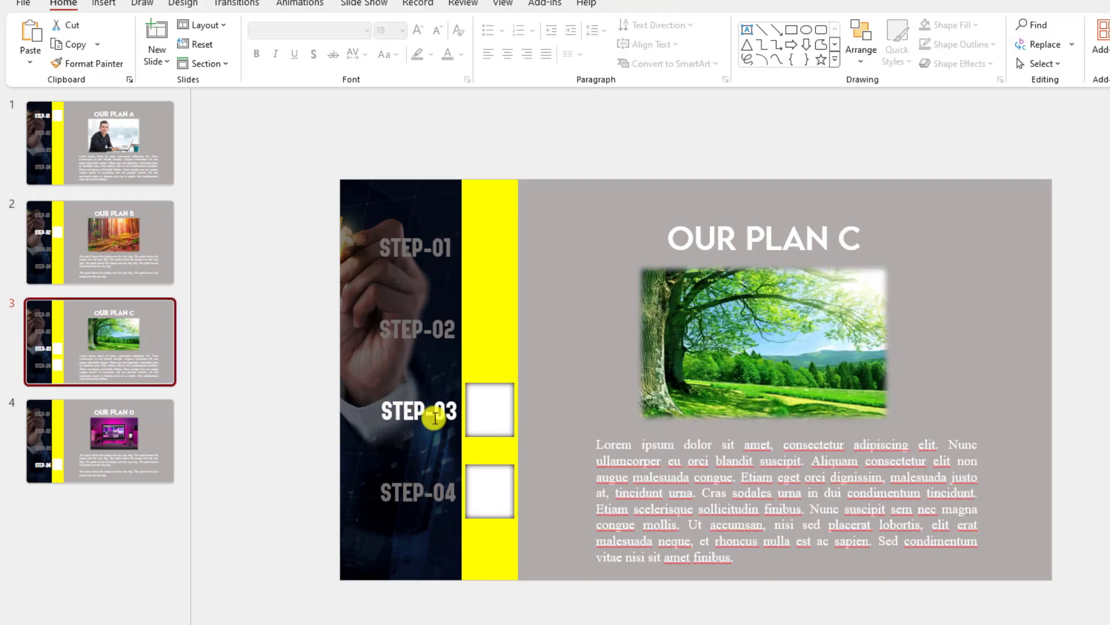
left_click(492, 490)
key("Delete")
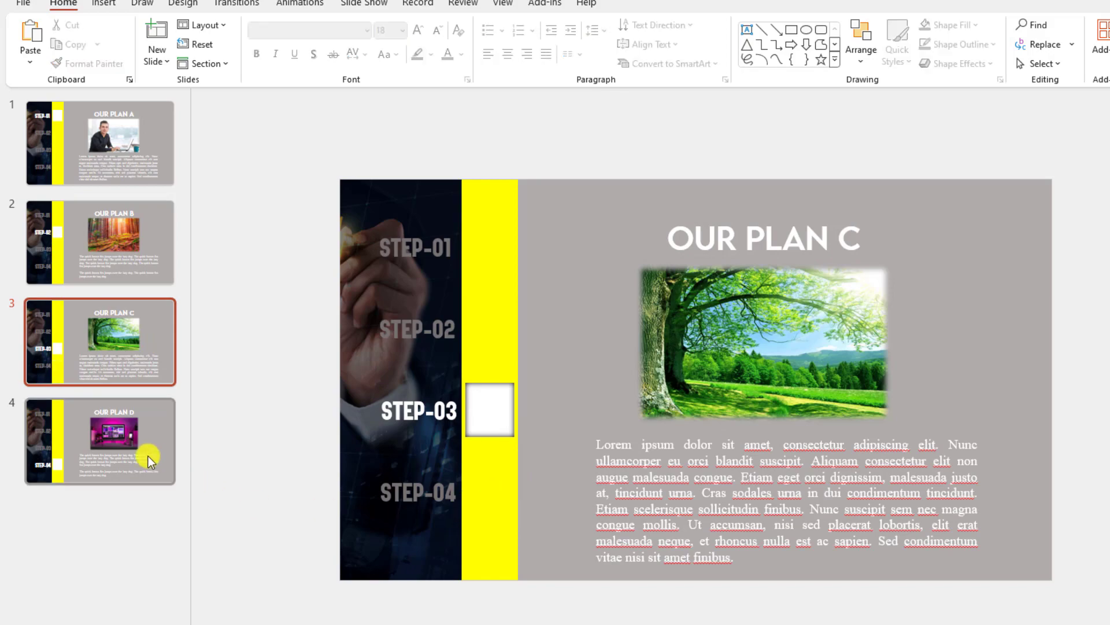
left_click(148, 453)
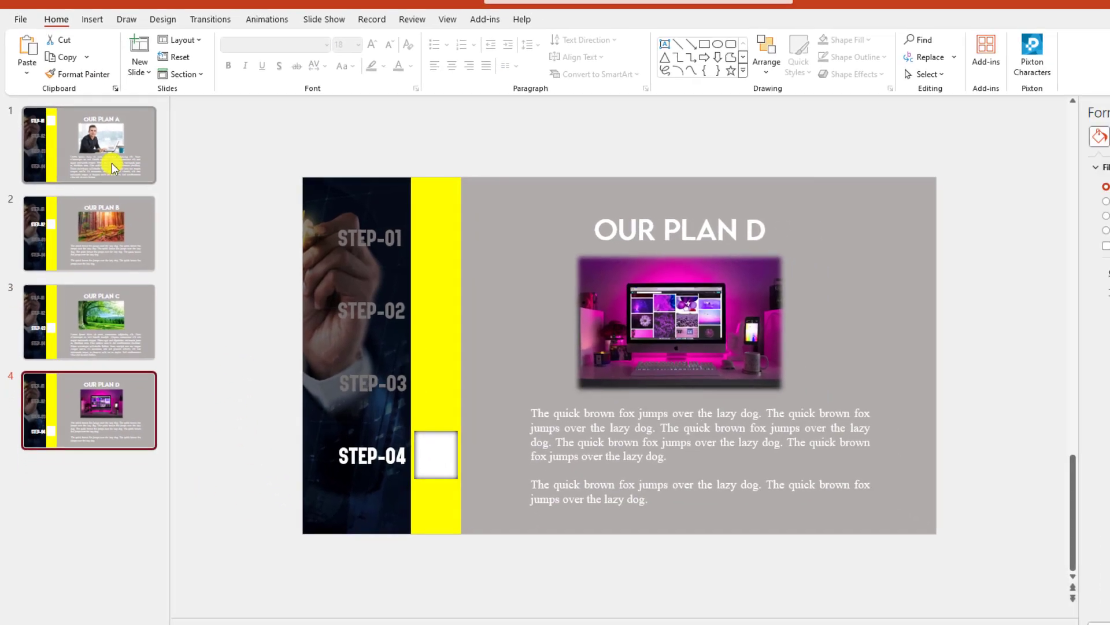
Apply the Morph transition to all four slides
left_click(100, 143)
left_click(100, 242, "ctrl")
left_click(100, 341, "ctrl")
left_click(105, 355, "ctrl")
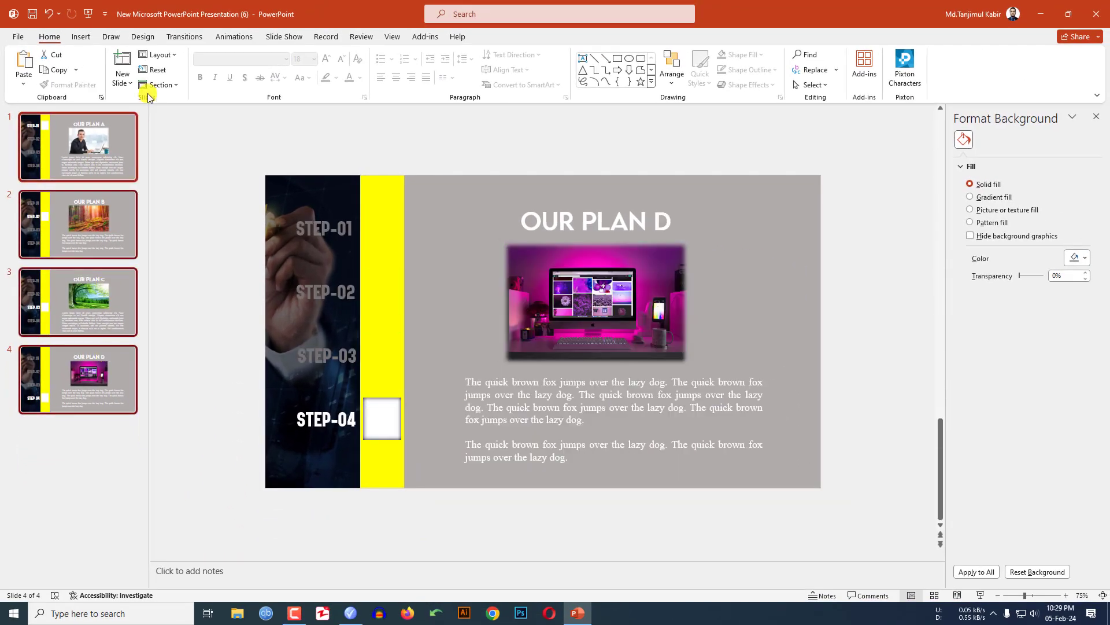
left_click(182, 38)
left_click(121, 69)
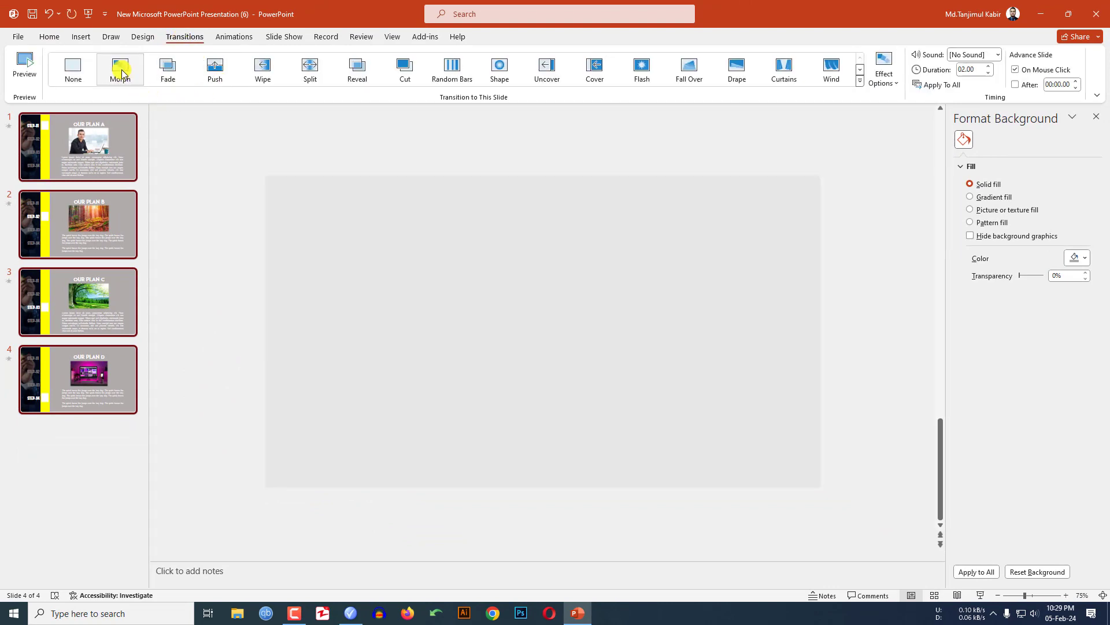